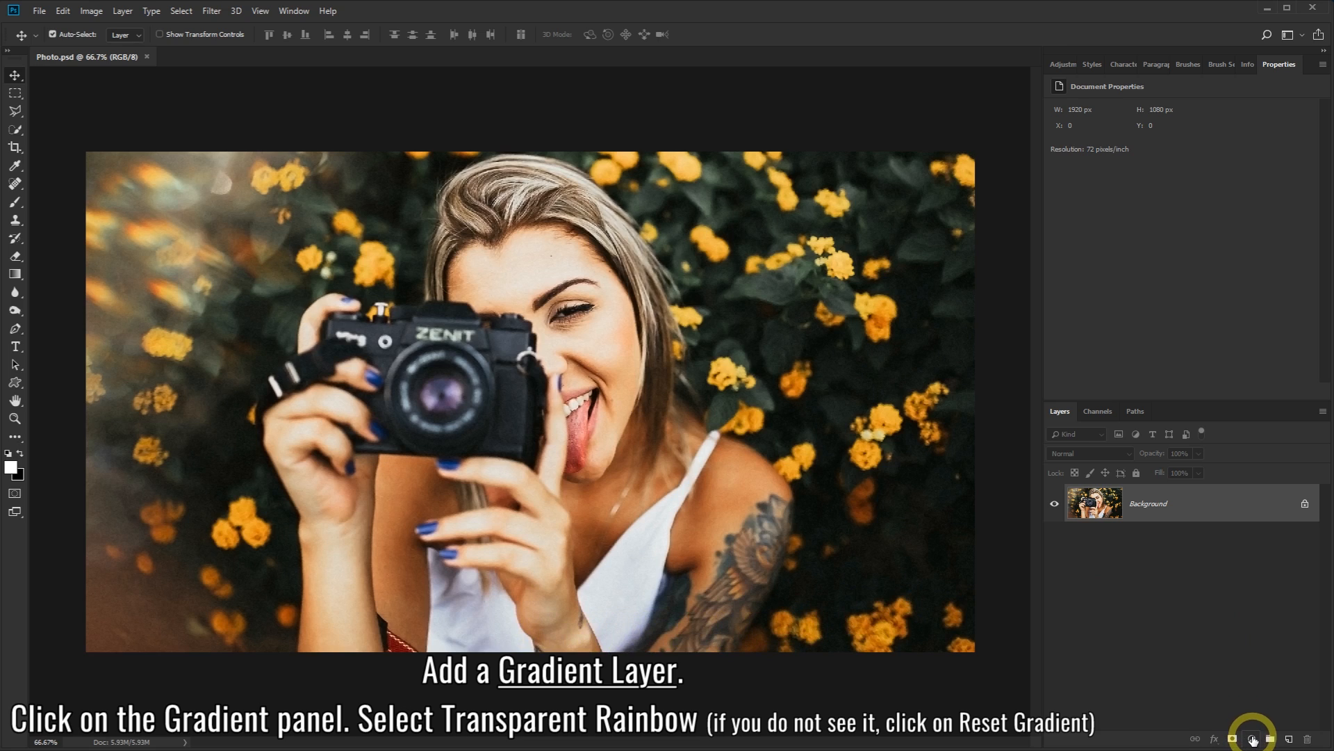
Add a gradient fill layer above the photo using the Transparent Rainbow preset
left_click(1252, 740)
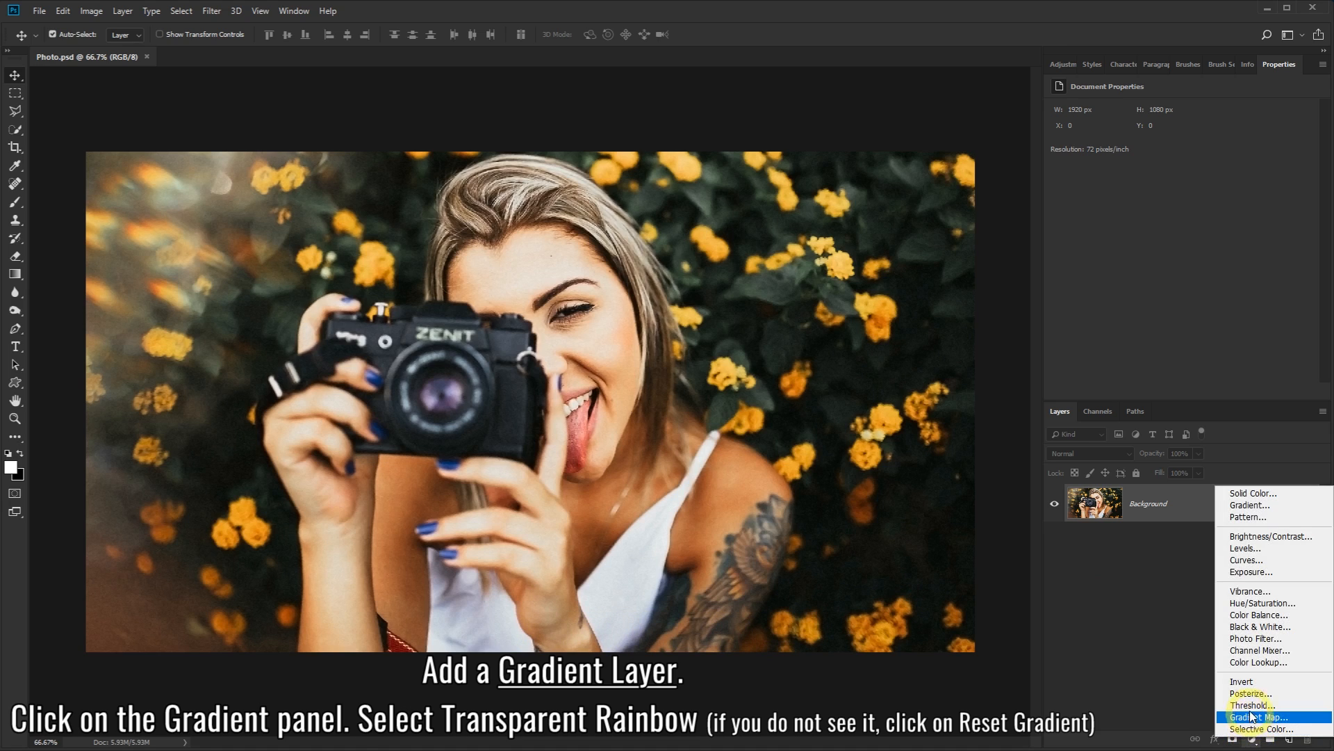
left_click(1260, 506)
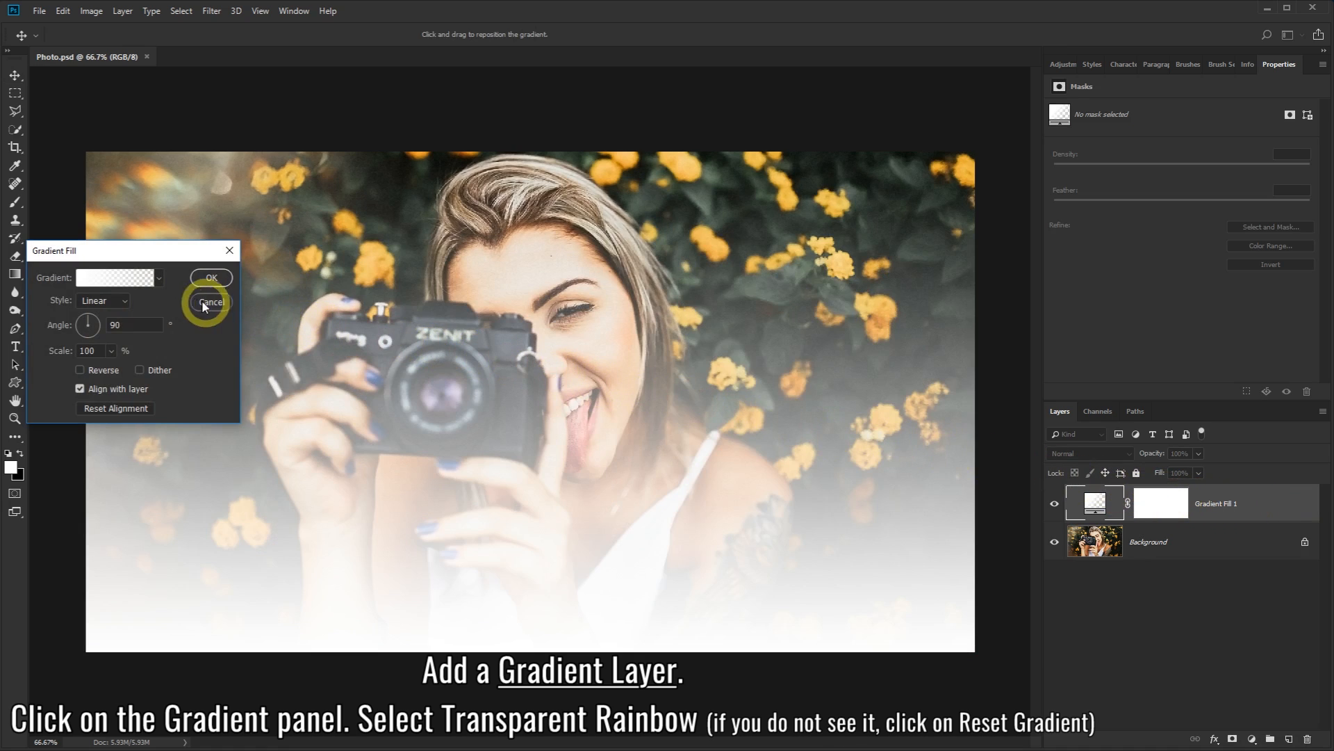
left_click(106, 281)
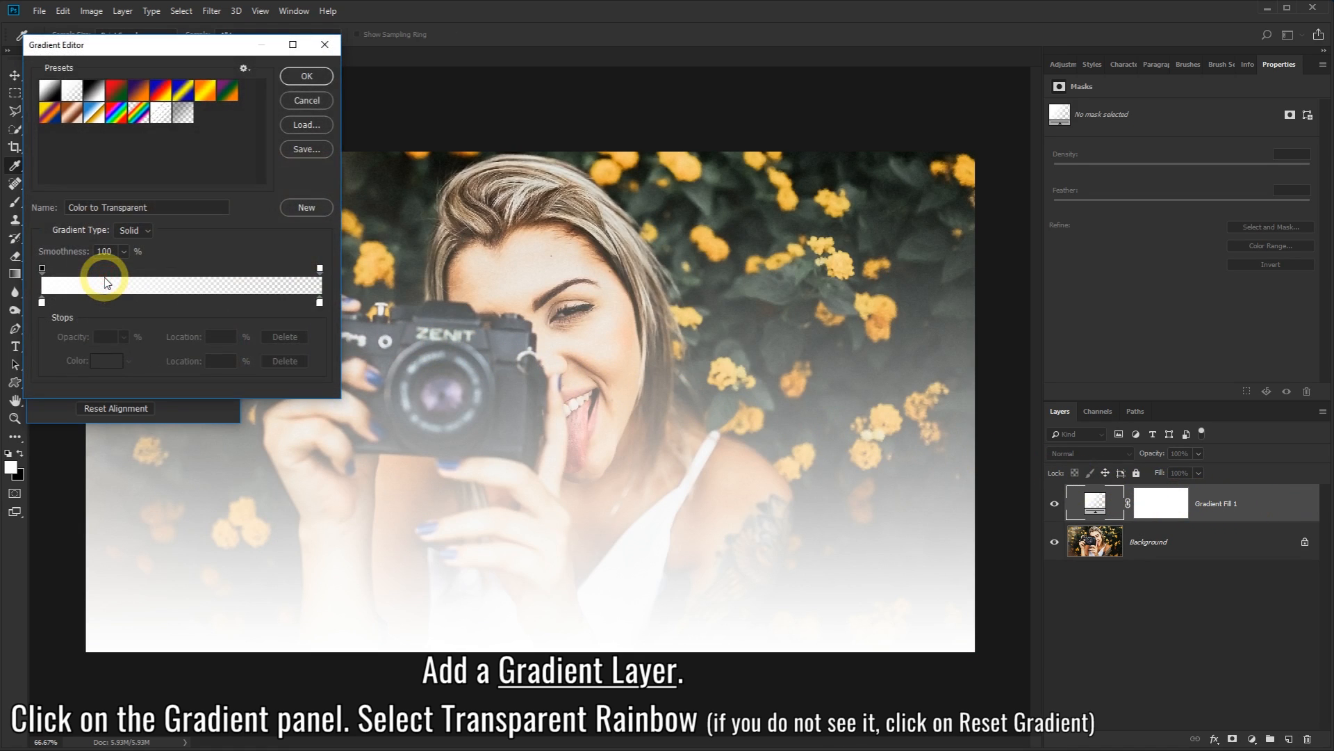
left_click(138, 112)
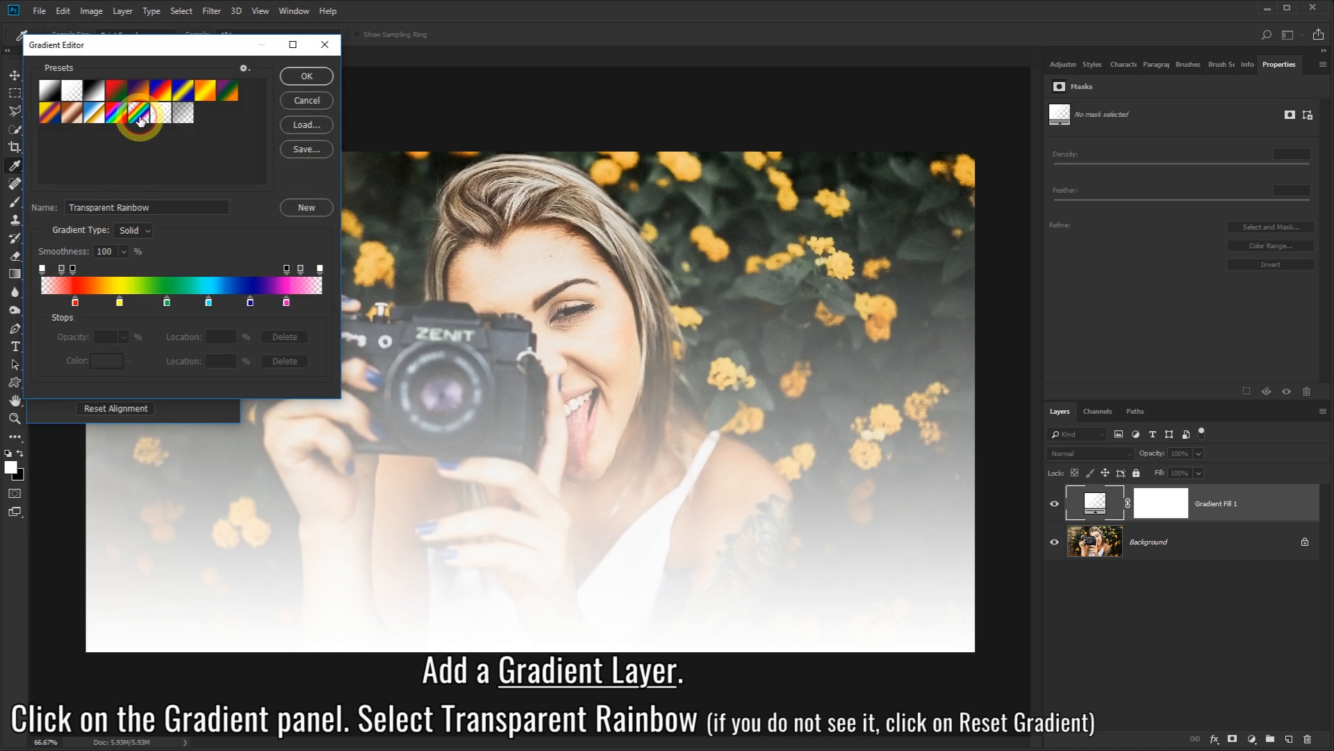
left_click(245, 69)
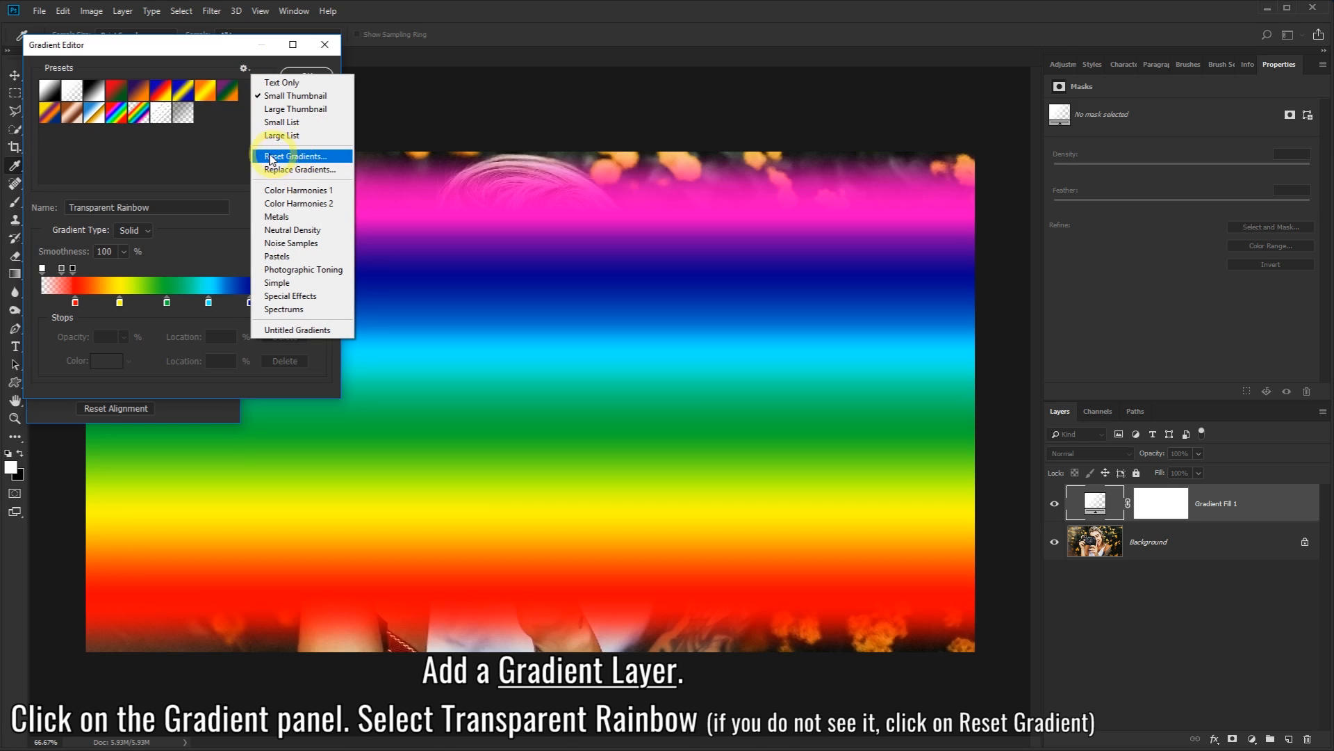
left_click(230, 153)
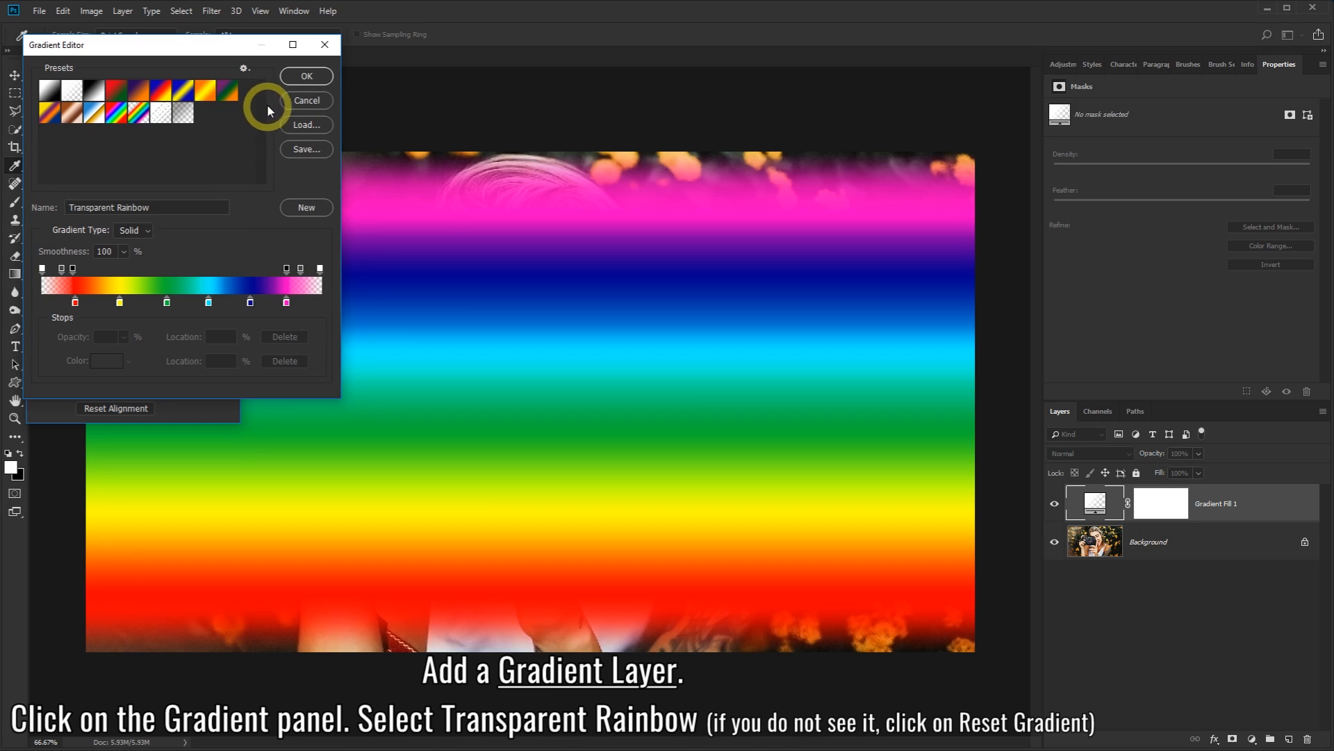
left_click(301, 82)
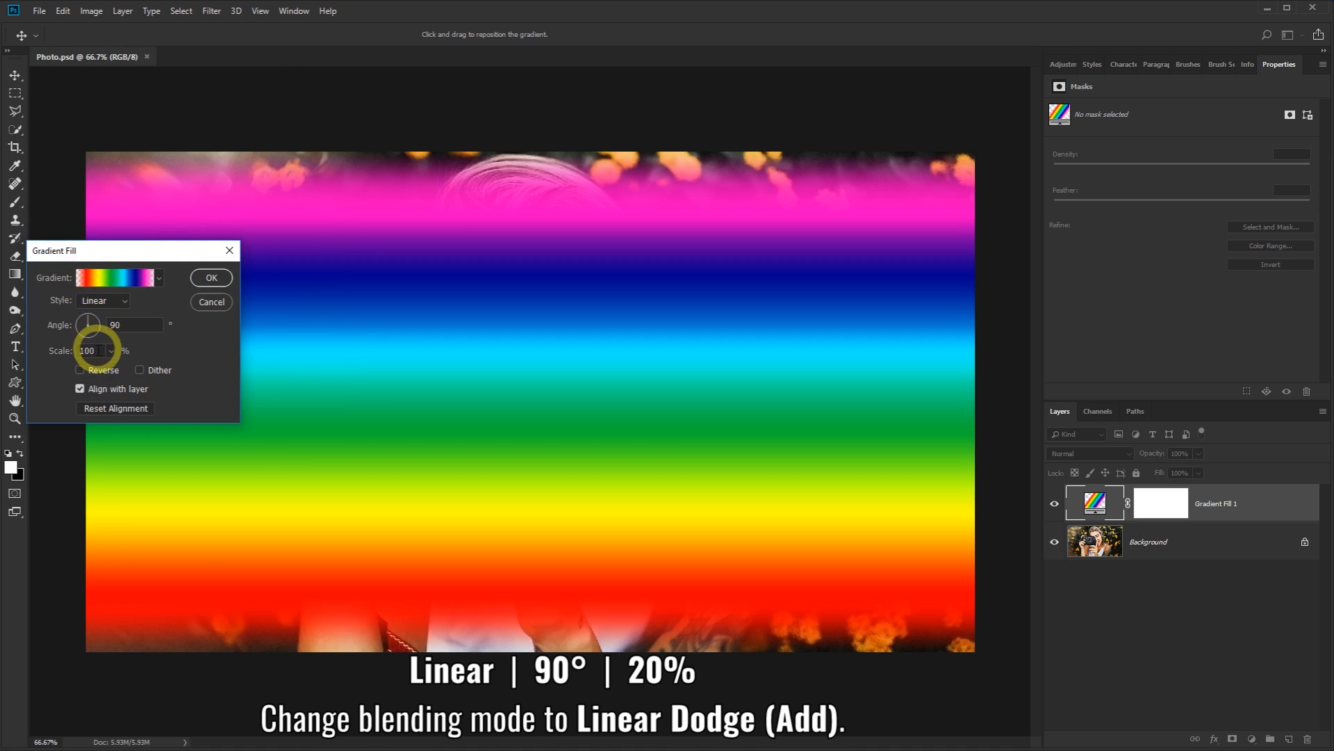
Set the gradient fill's scale to 20% and the layer's blending mode to Linear Dodge (Add)
left_click_drag(98, 351, 77, 351)
type("20")
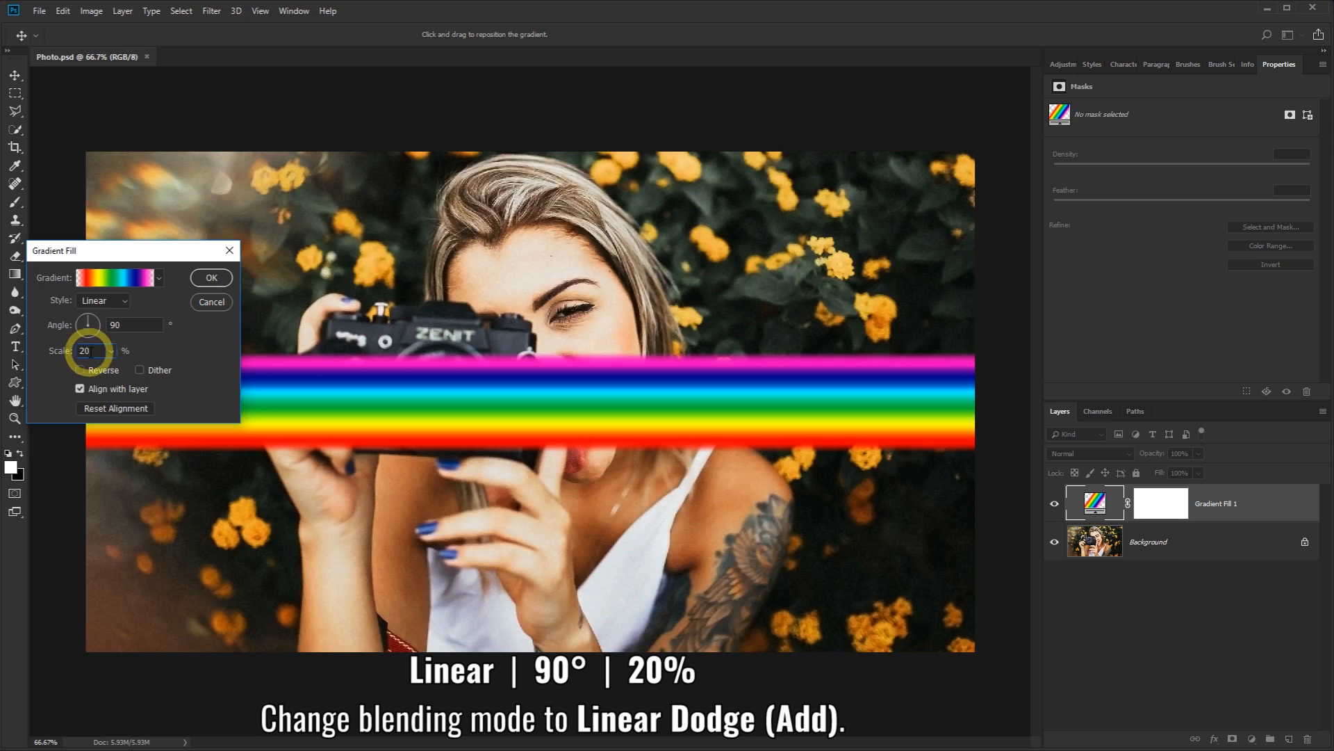
left_click(211, 279)
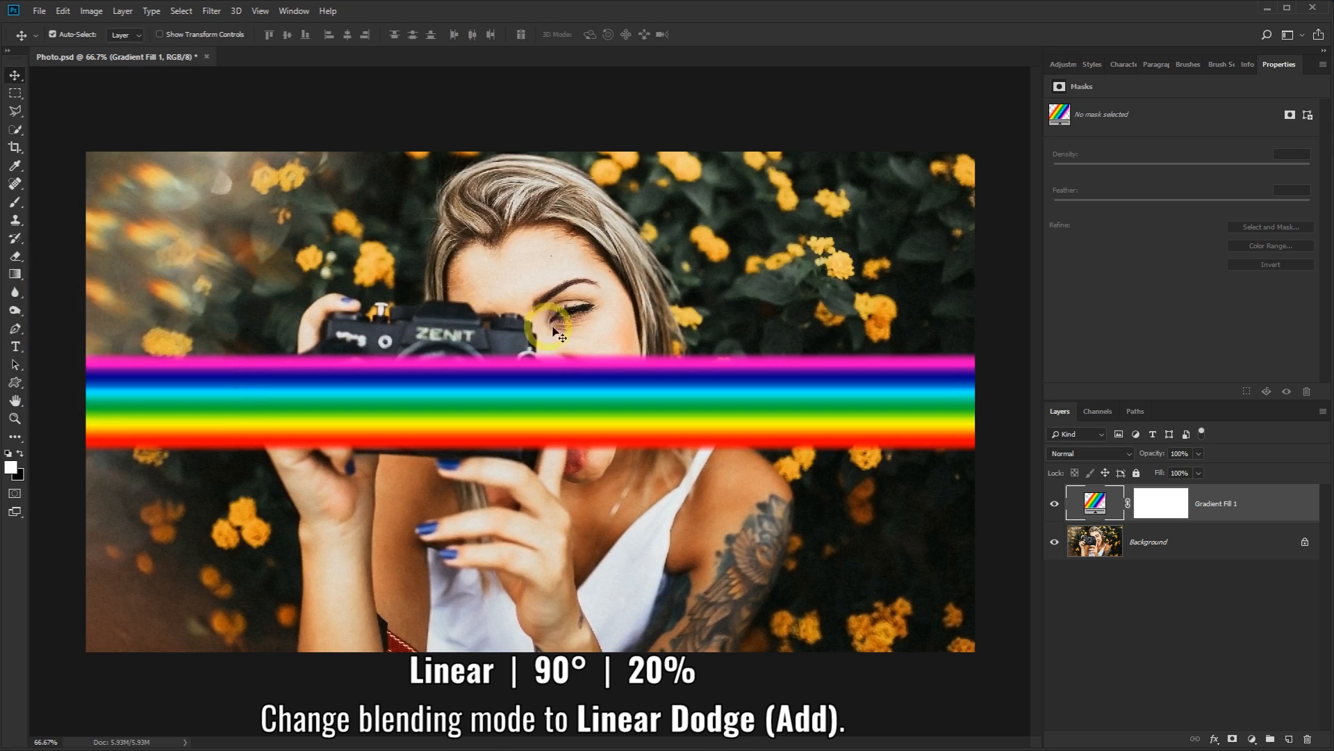
left_click(1094, 457)
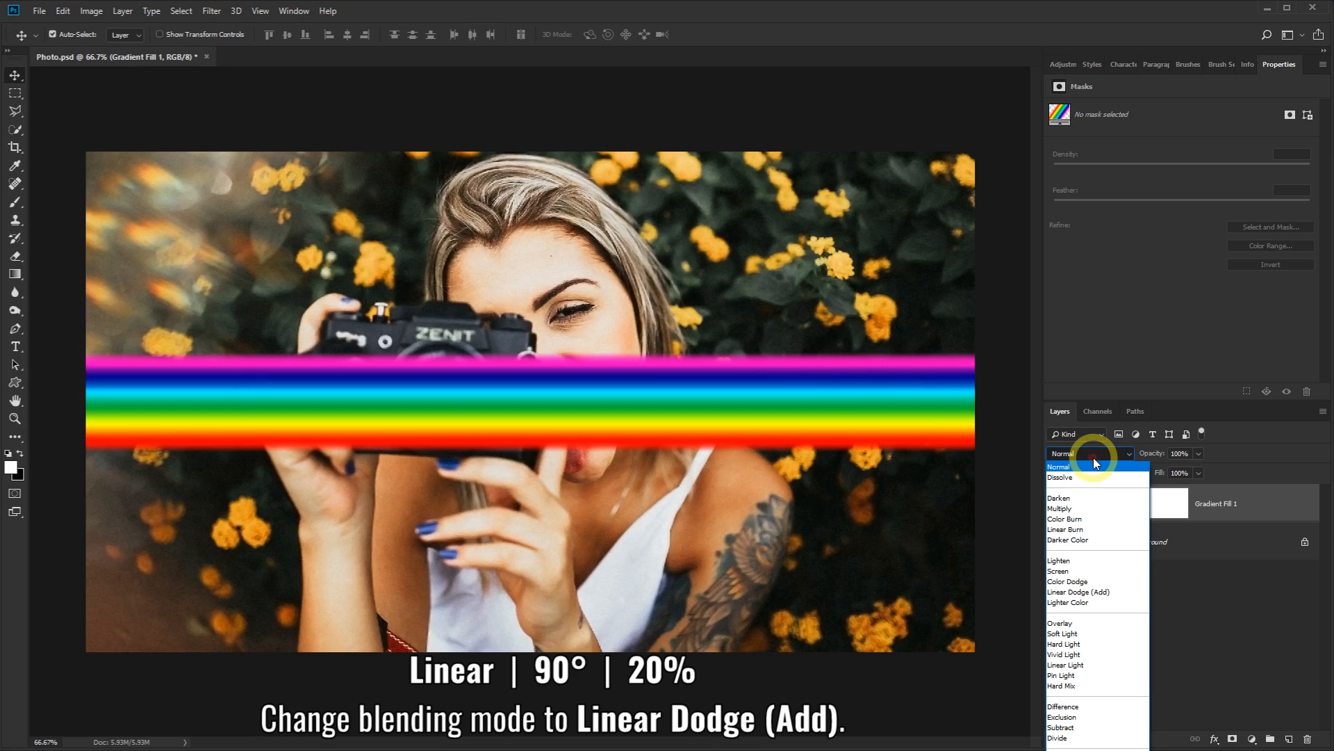
left_click(1092, 593)
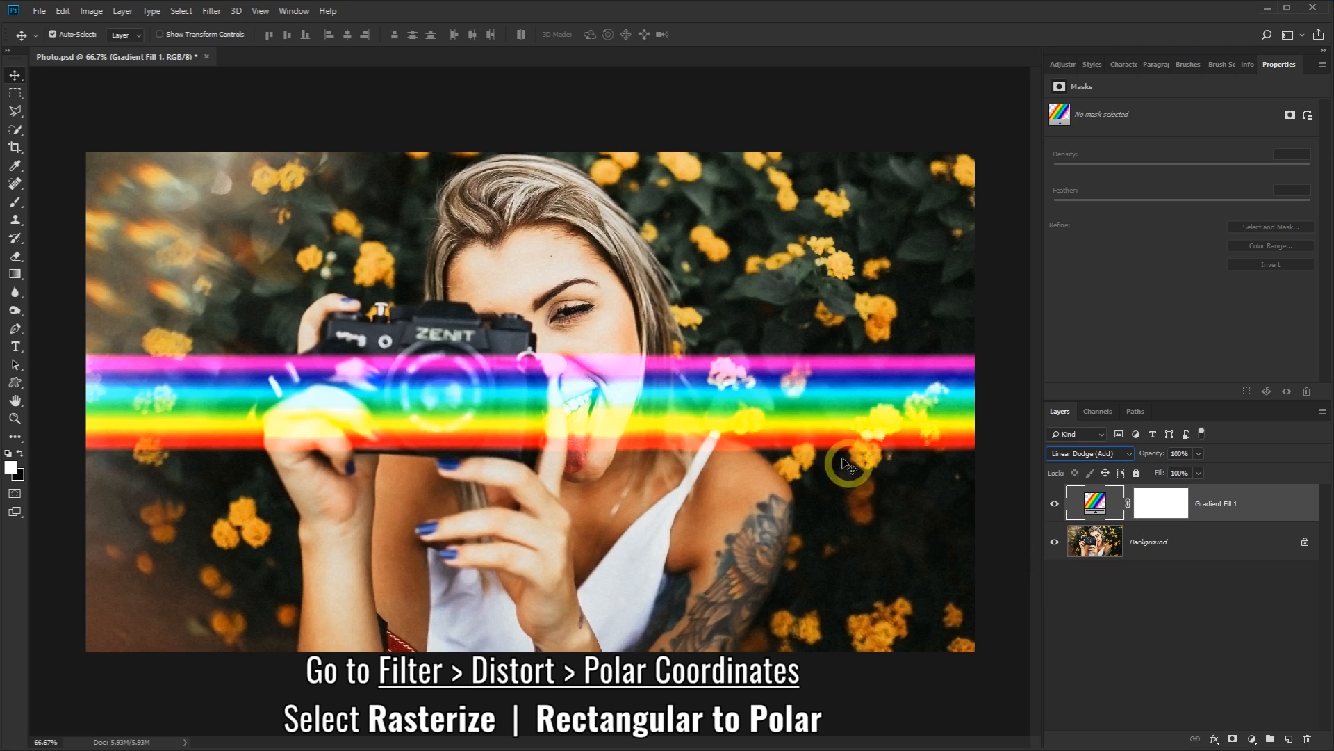
Rasterize the rainbow gradient layer and apply the Polar Coordinates filter with Rectangular to Polar
left_click(212, 11)
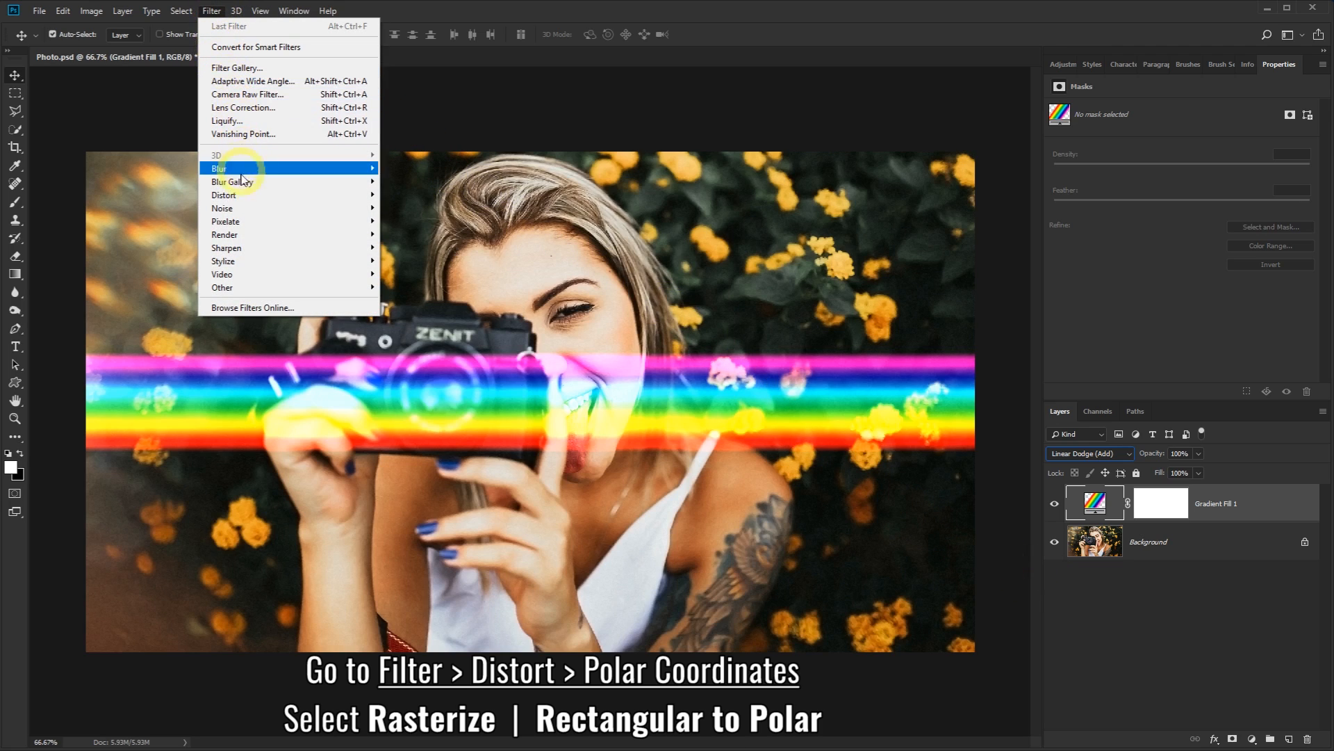
mouse_move(295, 203)
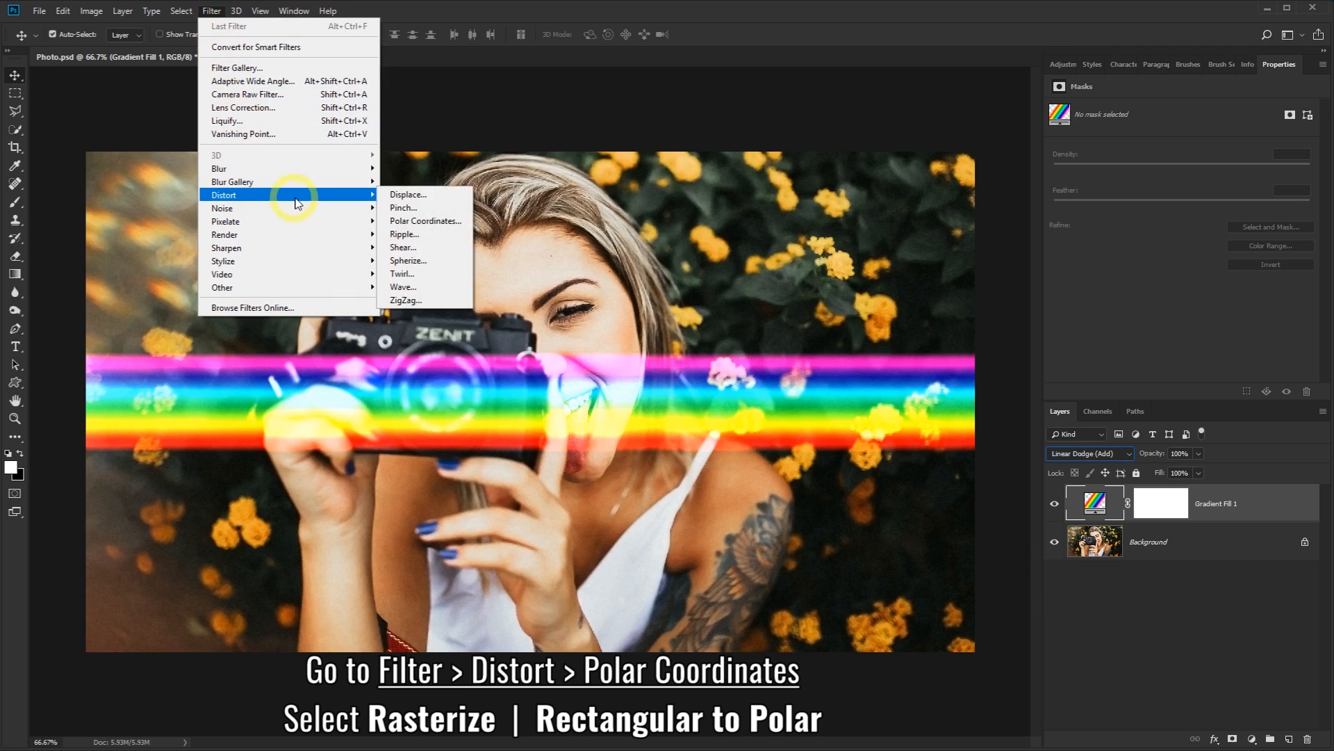
left_click(416, 221)
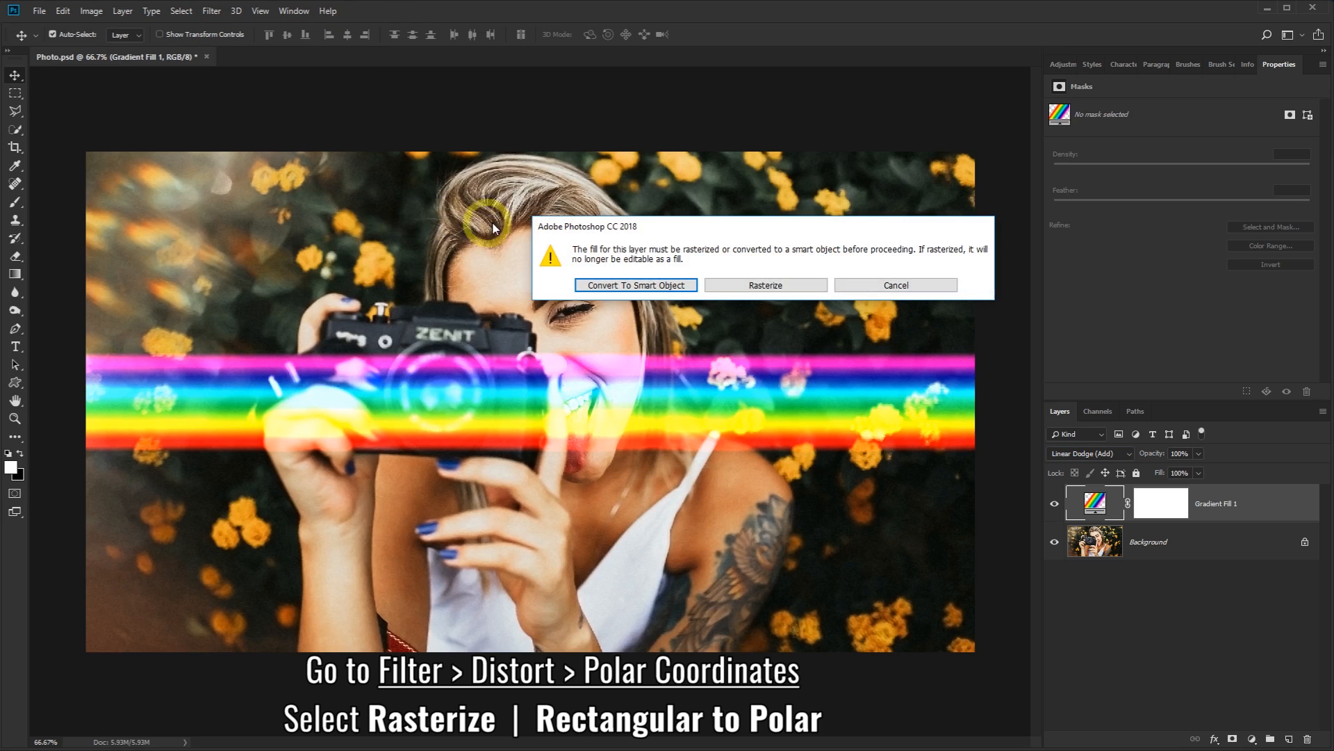
left_click(771, 285)
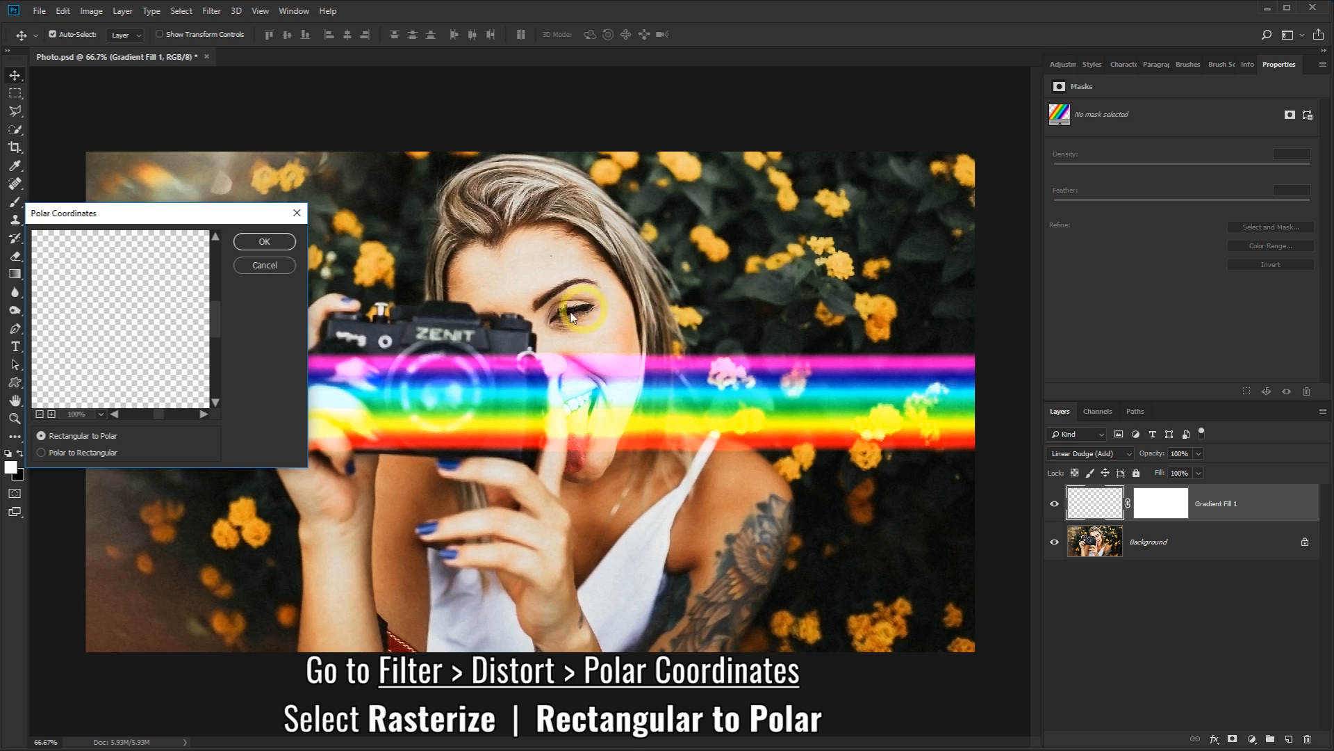
left_click(40, 414)
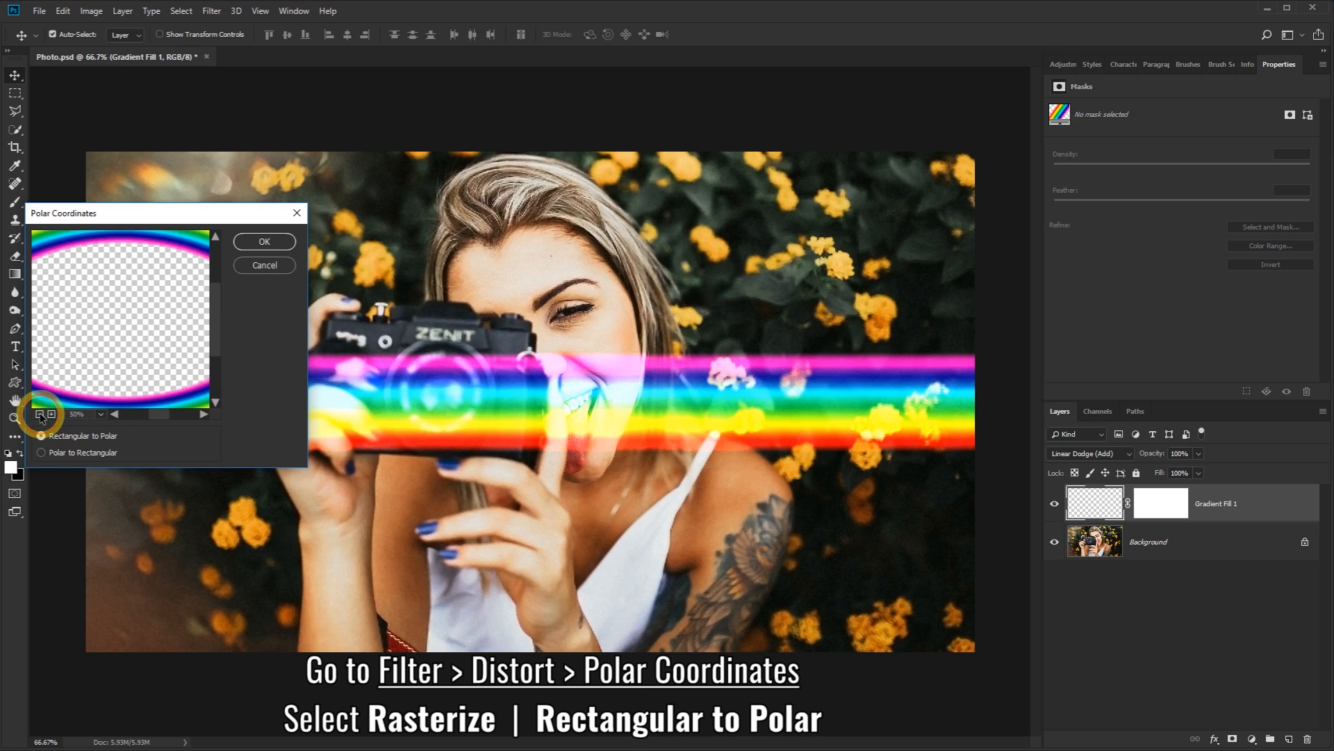
left_click(40, 414)
left_click(40, 414)
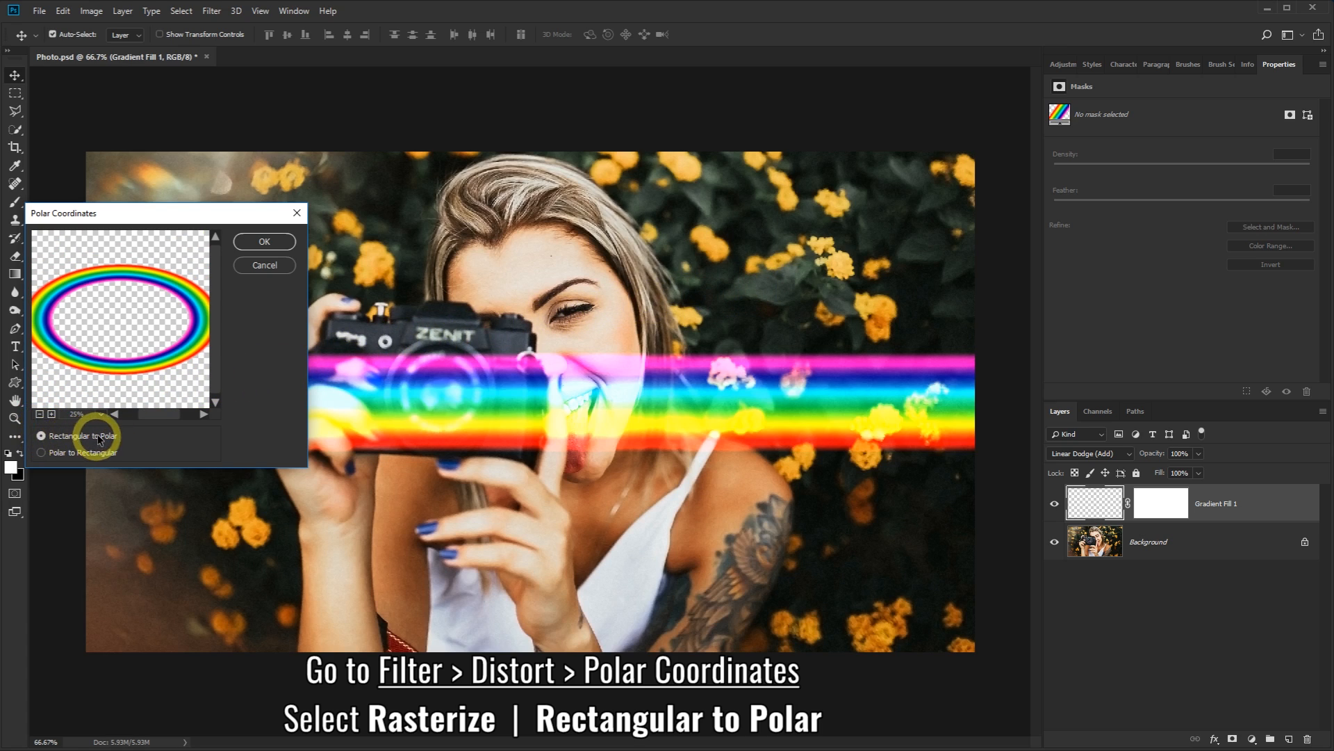
left_click(255, 242)
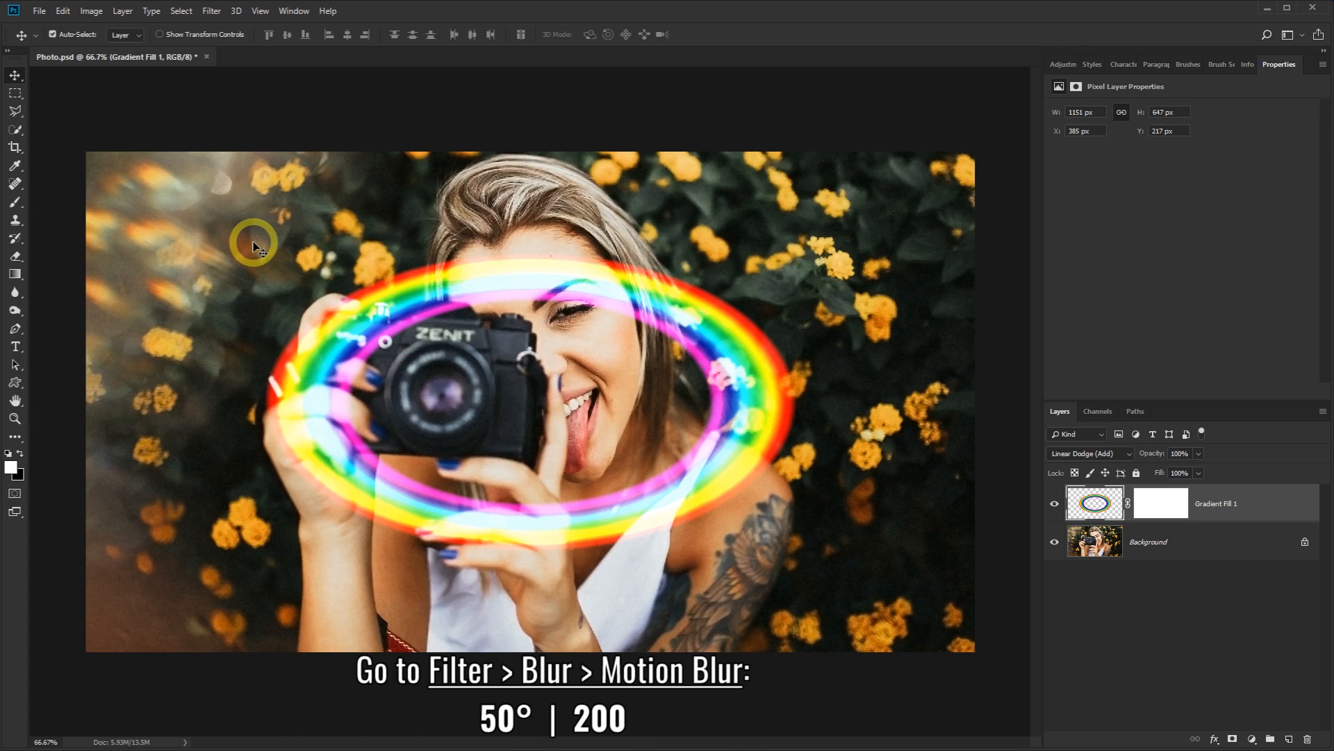
Apply a Motion Blur to the rainbow ring with an angle of 50° and a distance of 200 pixels
left_click(212, 11)
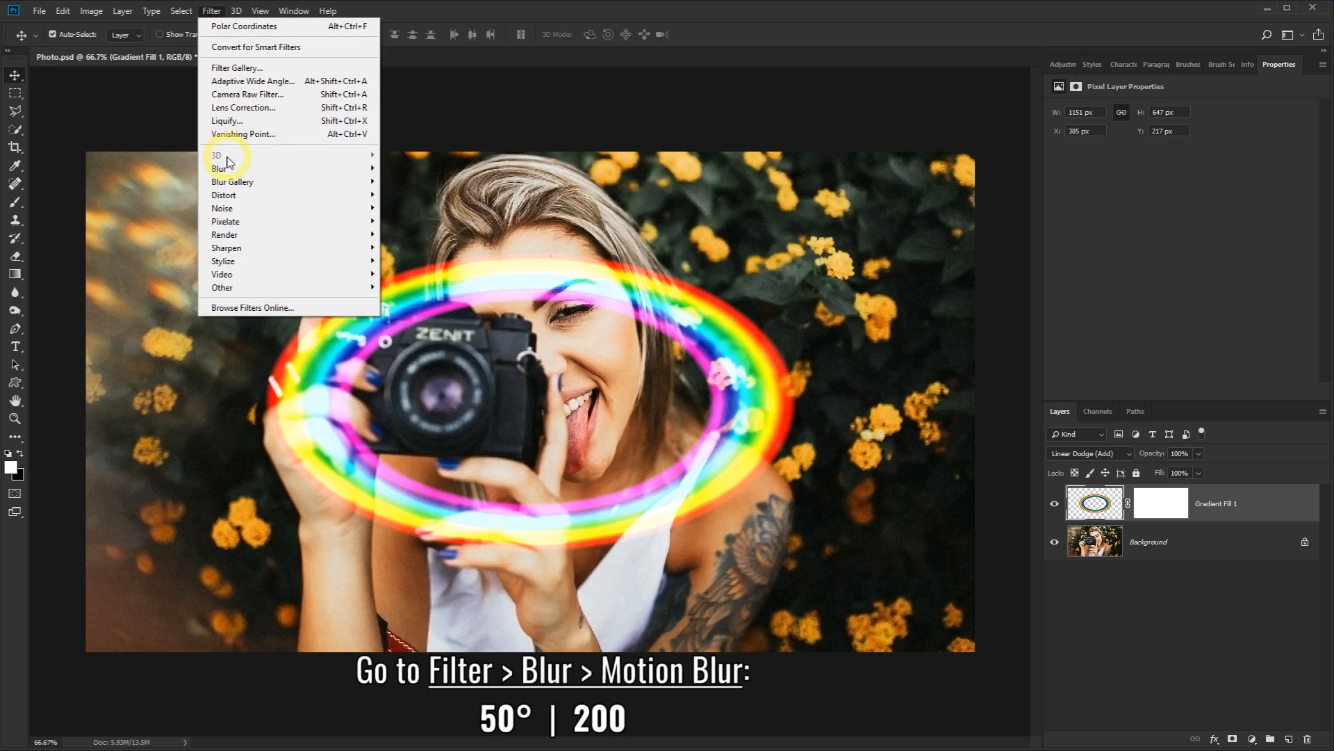
mouse_move(230, 168)
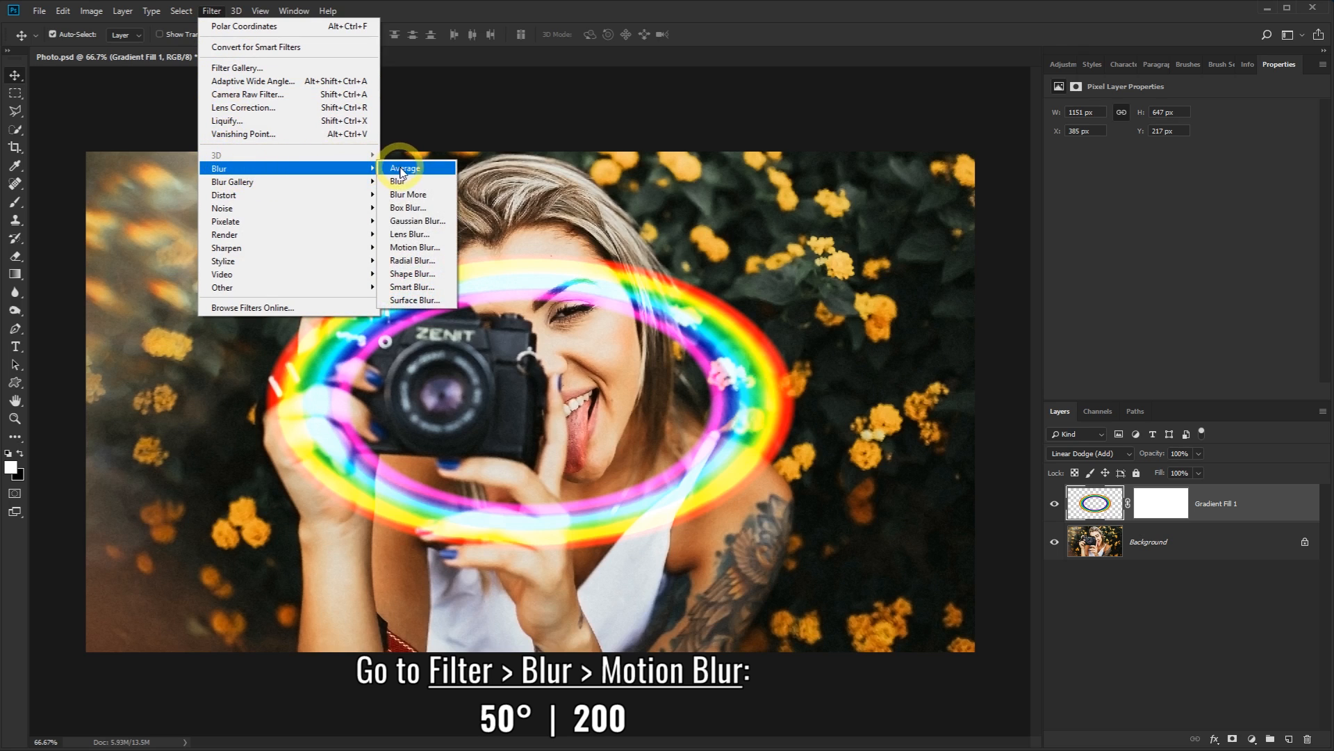
left_click(411, 248)
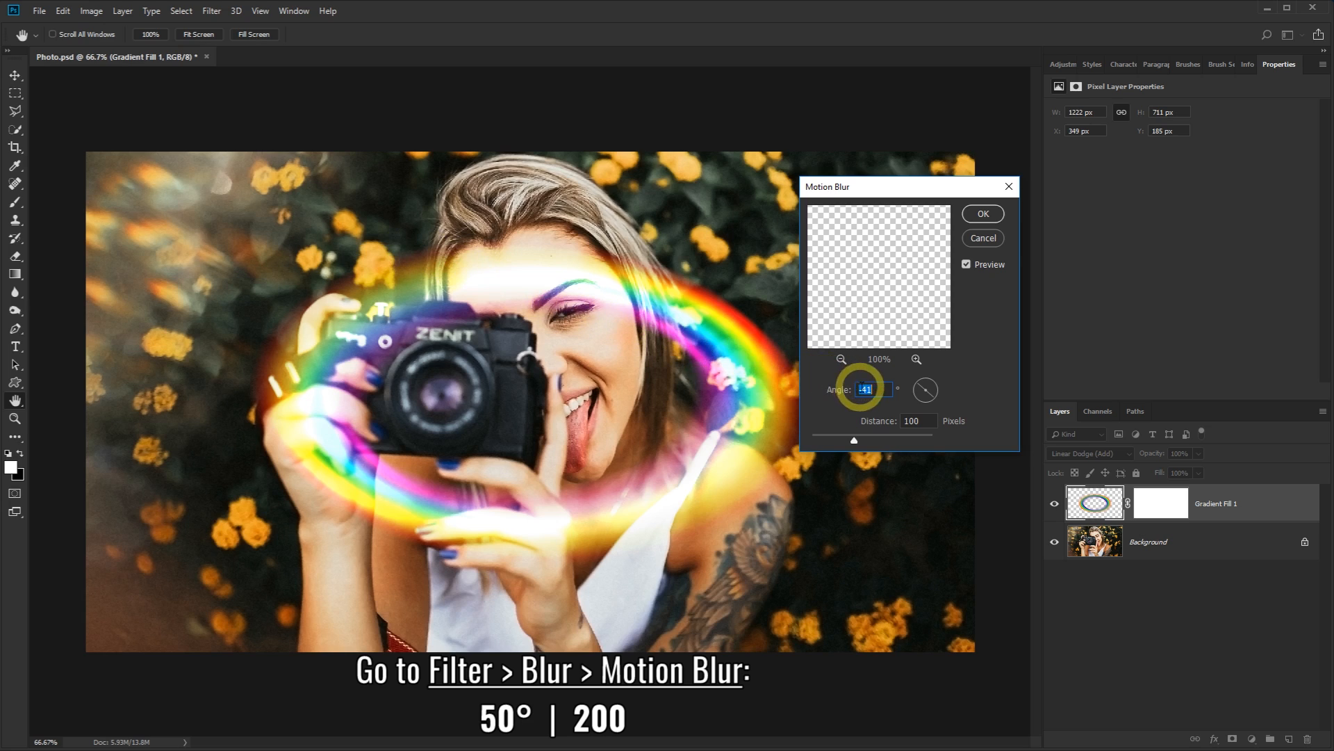
left_click(857, 390)
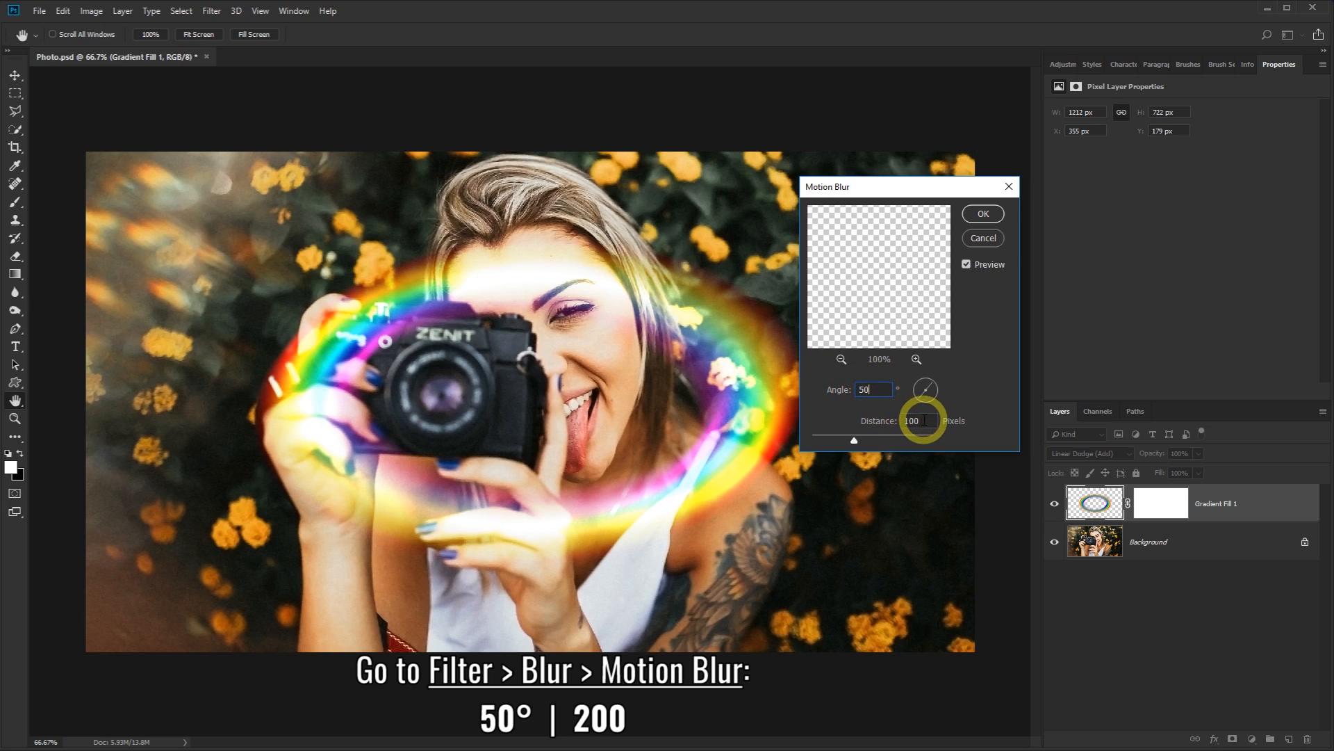
left_click(889, 423)
type("200")
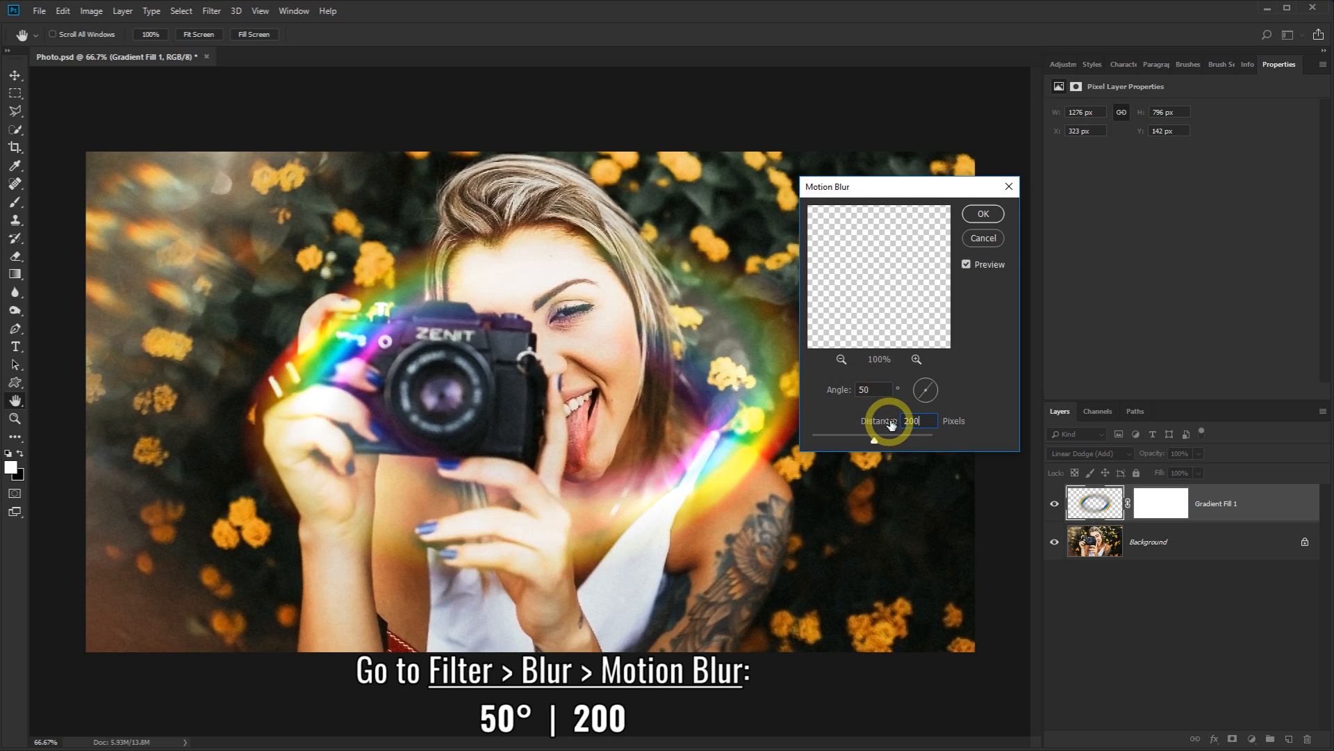
left_click(983, 216)
key("v")
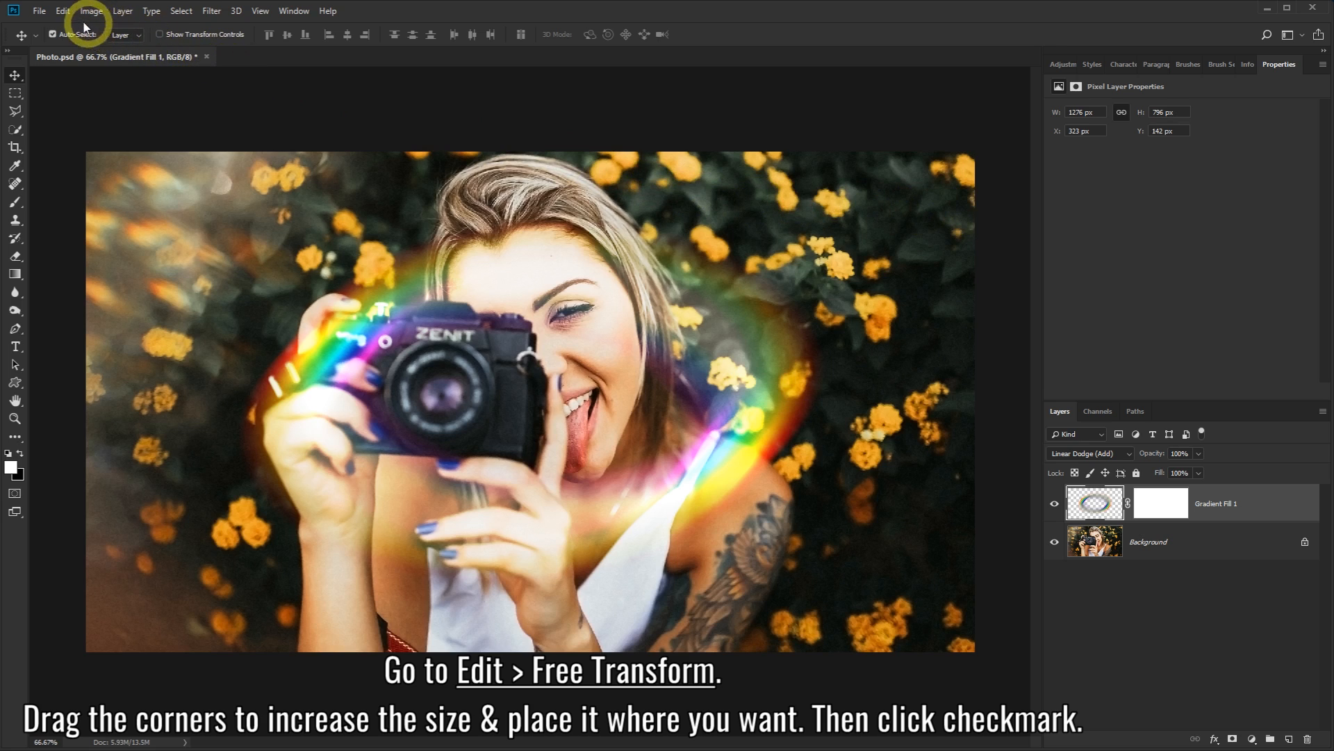
Free-transform the rainbow ring to about 2498 × 1659 px and position it at about X -132, Y -240 px, framing the woman
left_click(62, 10)
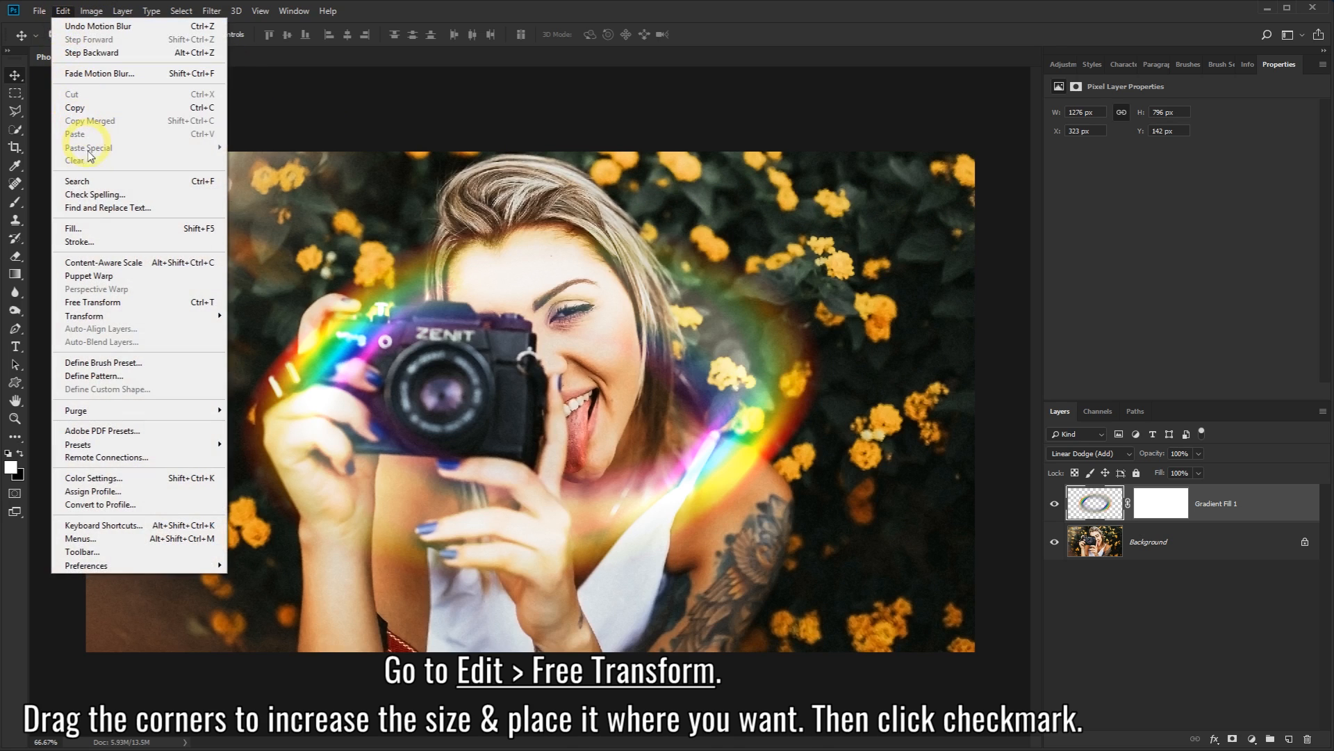
left_click(122, 306)
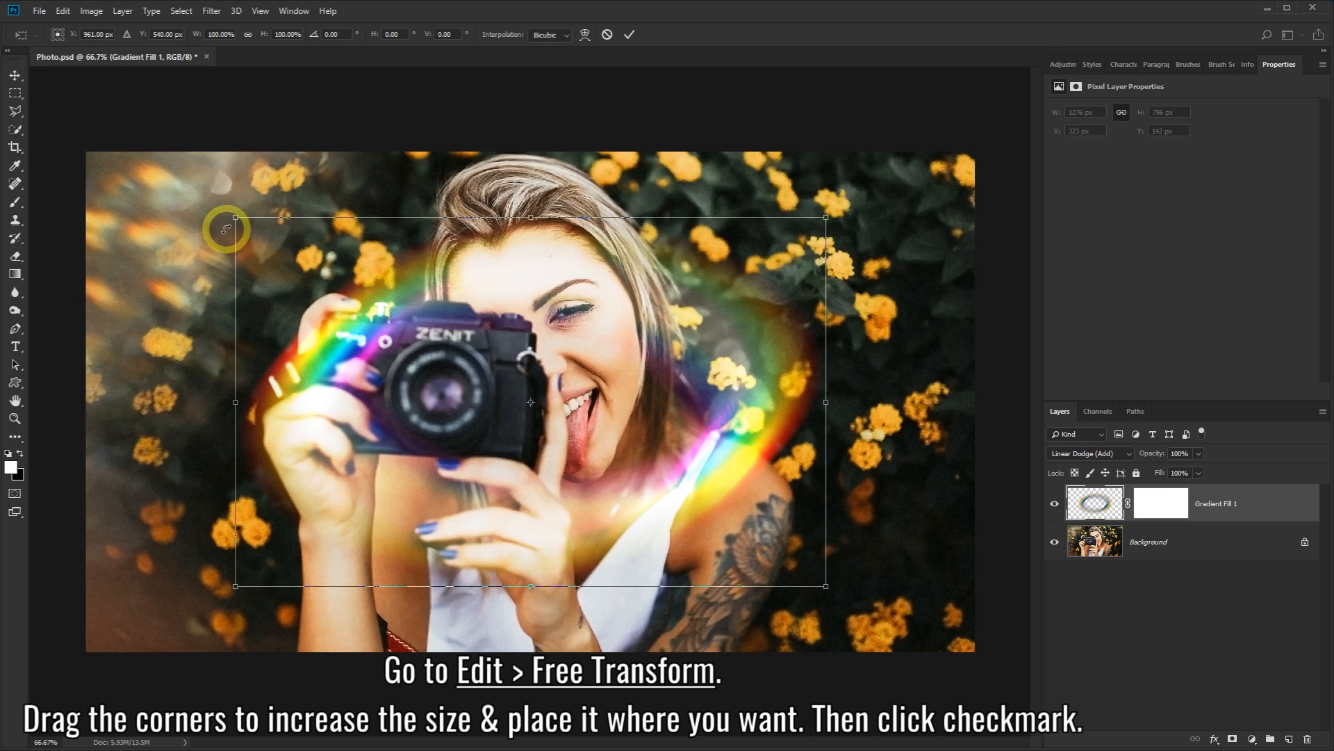
left_click_drag(234, 217, 133, 81)
left_click_drag(259, 242, 179, 212)
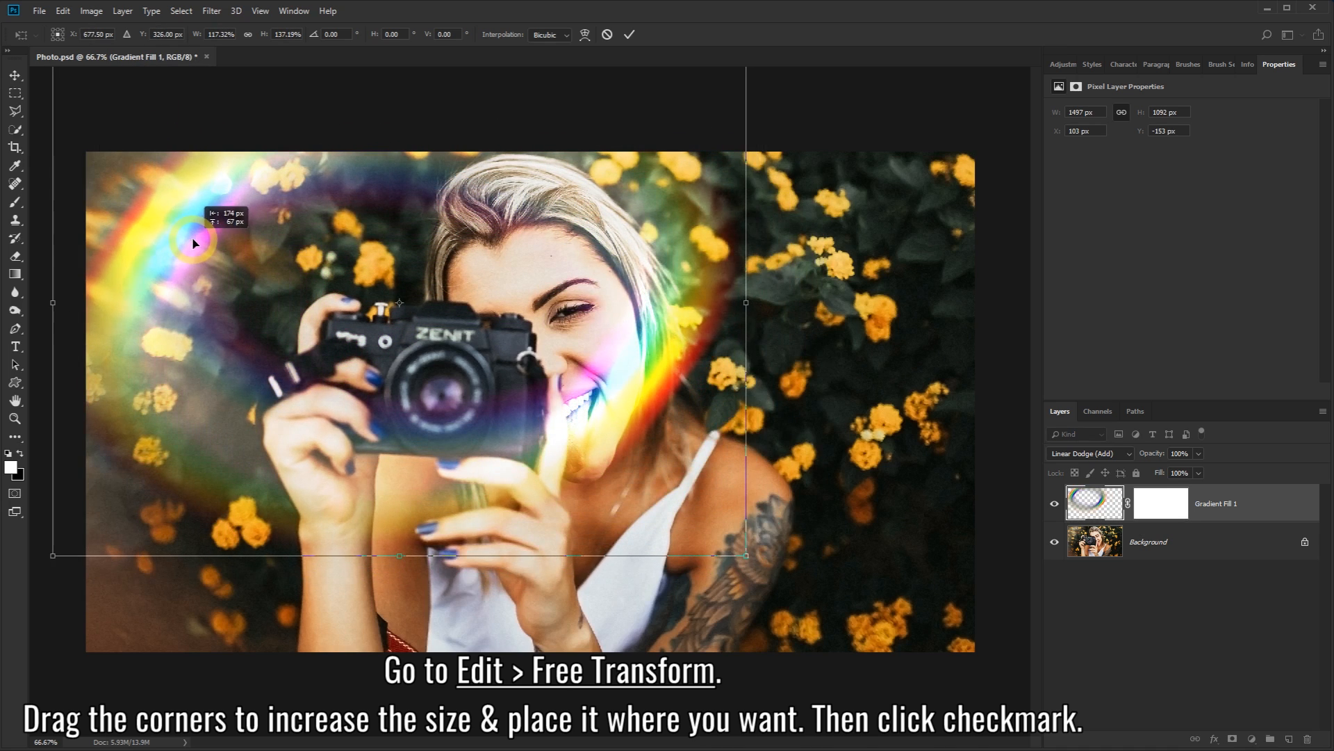
left_click_drag(742, 556, 1120, 749)
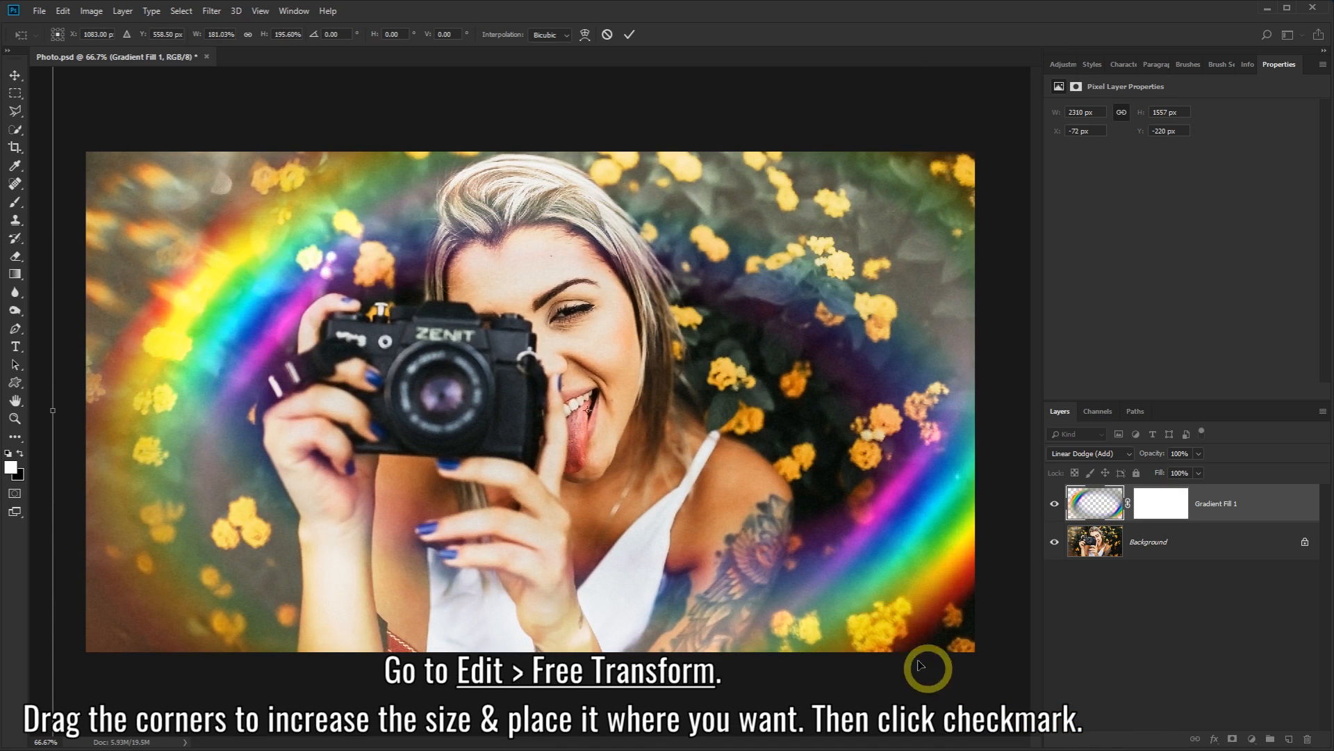
left_click_drag(799, 547, 650, 479)
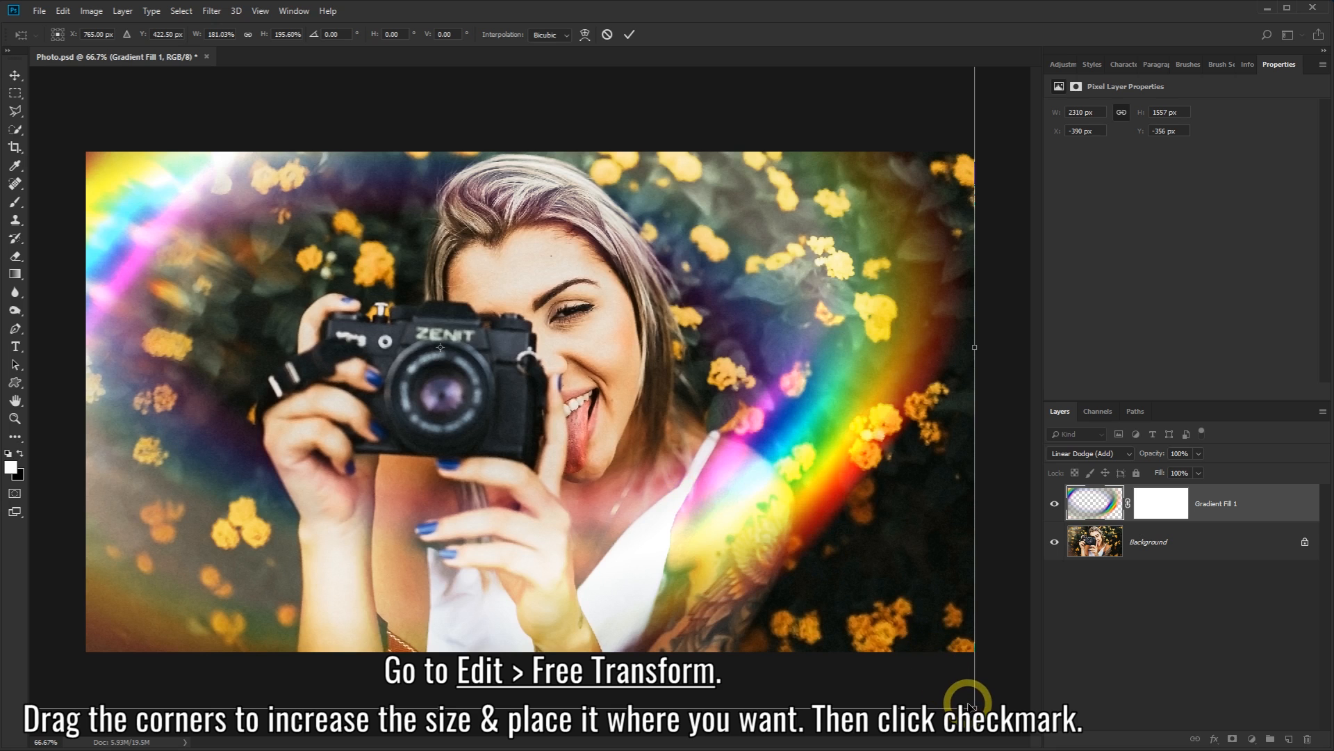
left_click_drag(971, 704, 1058, 750)
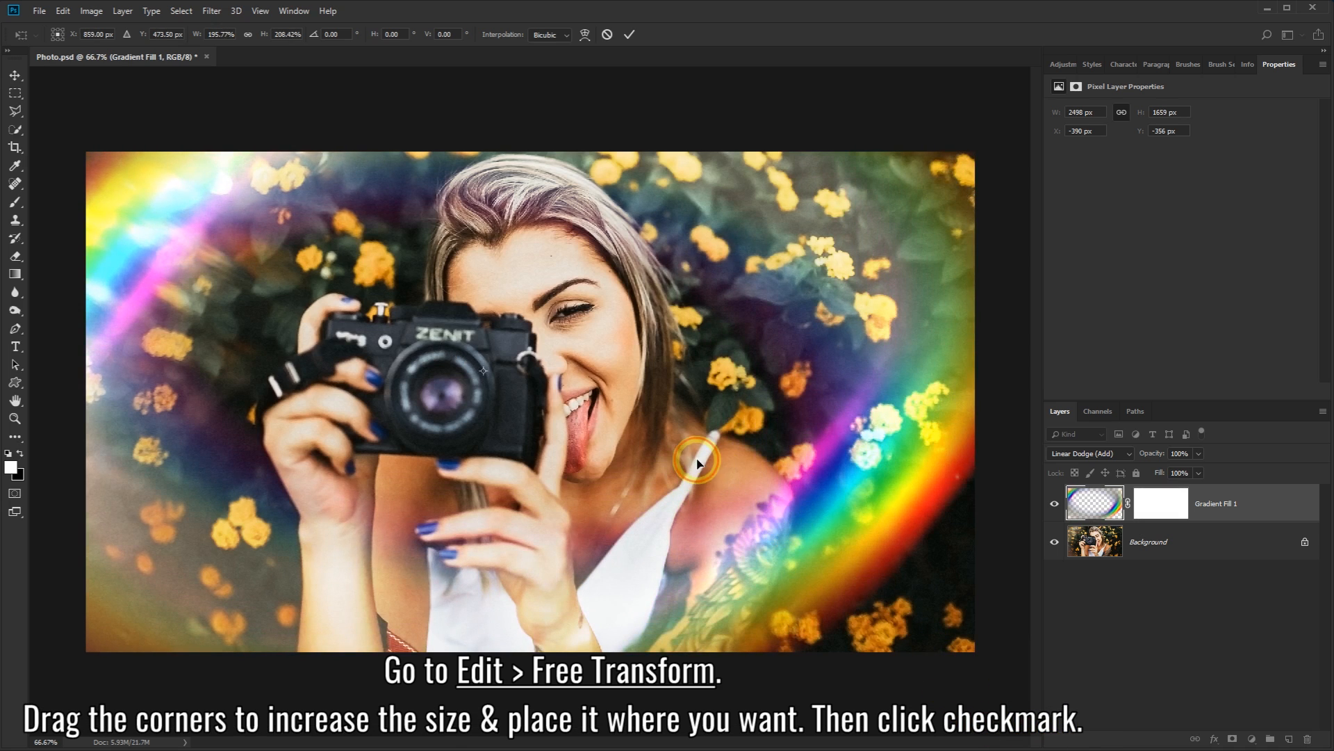
left_click_drag(697, 460, 818, 516)
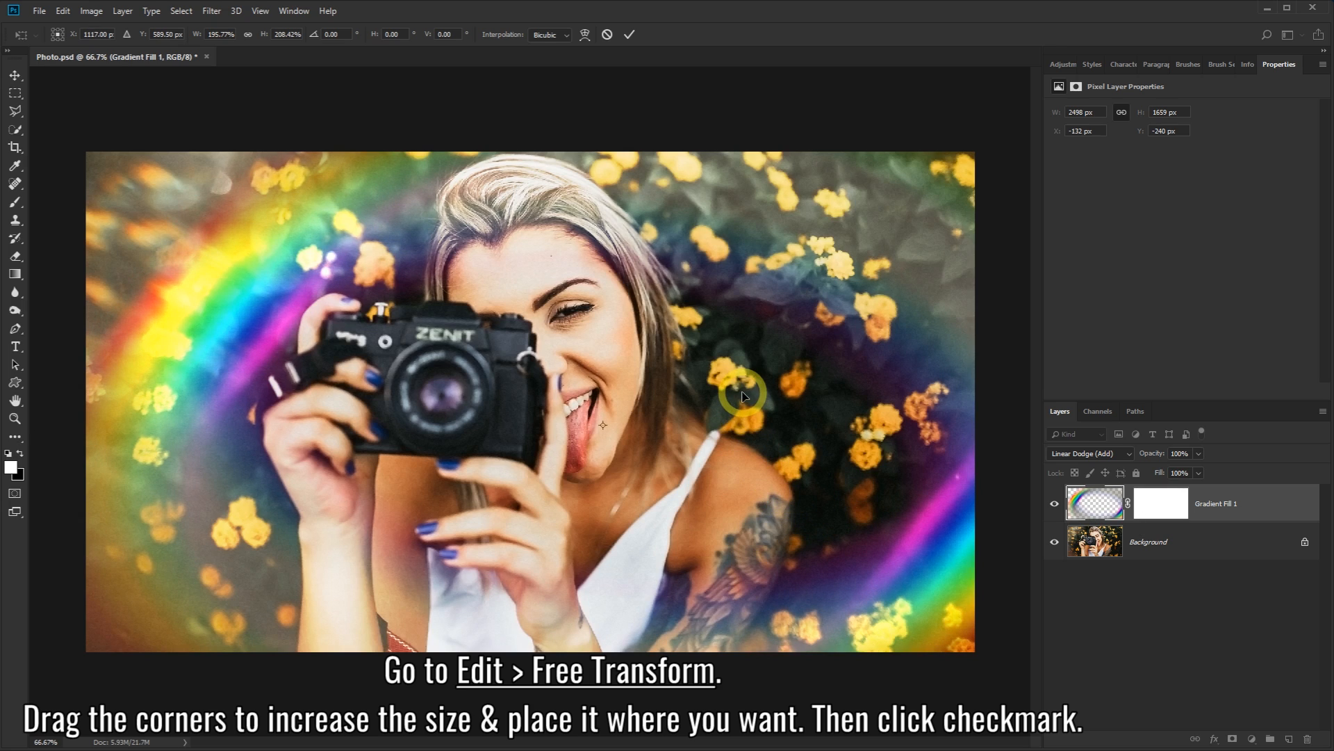
left_click(631, 35)
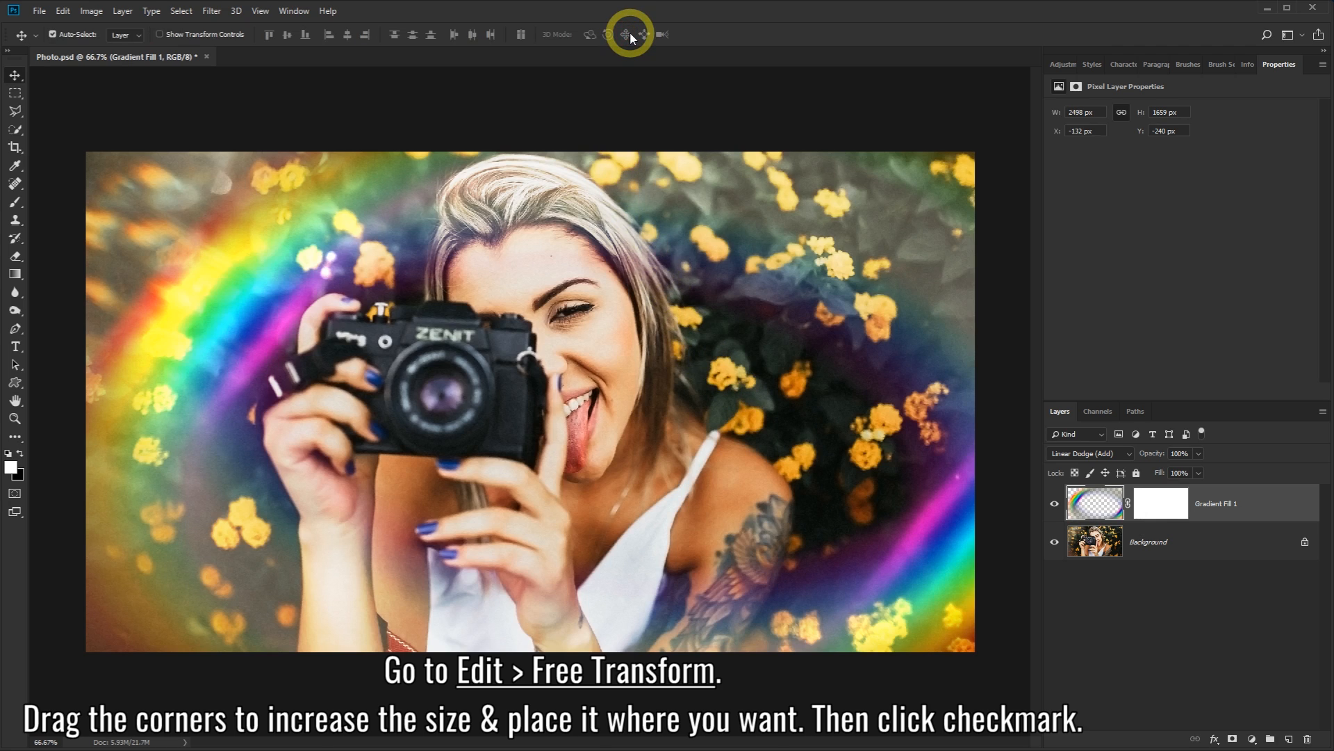
Add a Brightness/Contrast adjustment layer above the rainbow and clip it to the rainbow layer only
left_click(1253, 739)
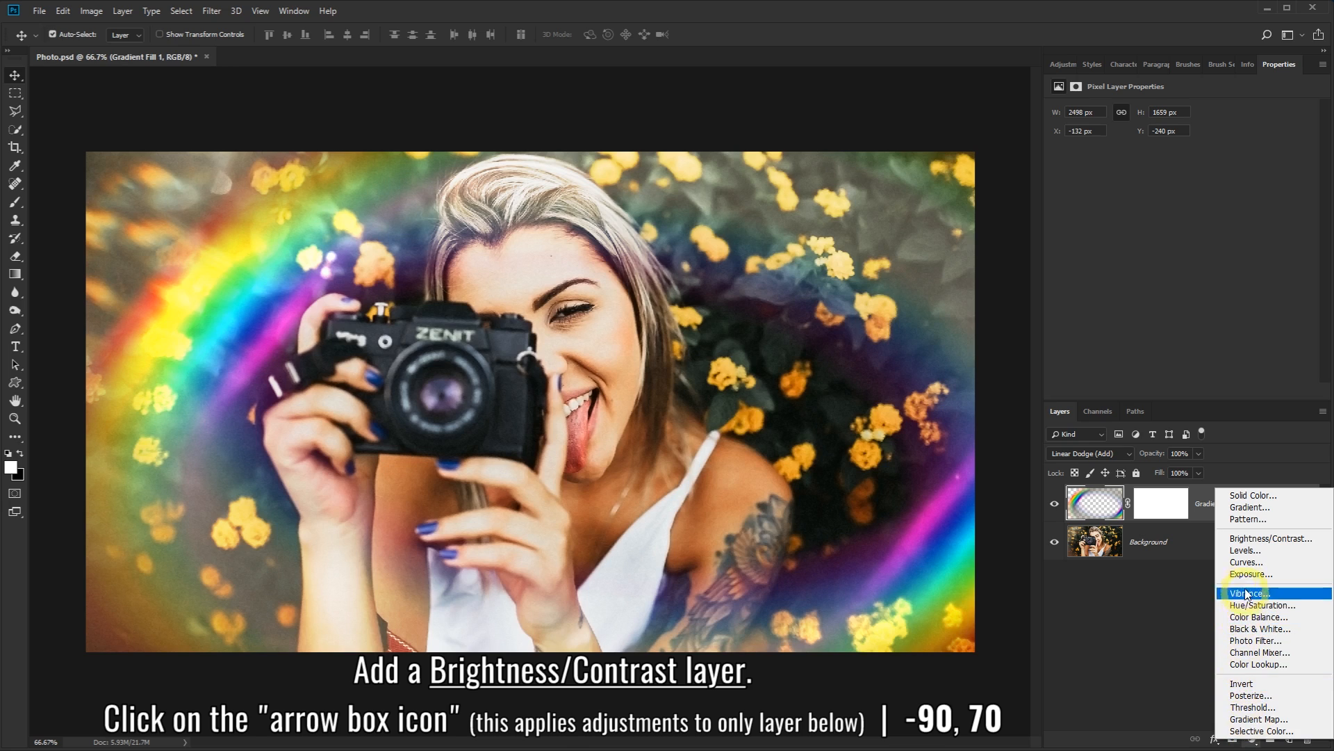
left_click(1248, 538)
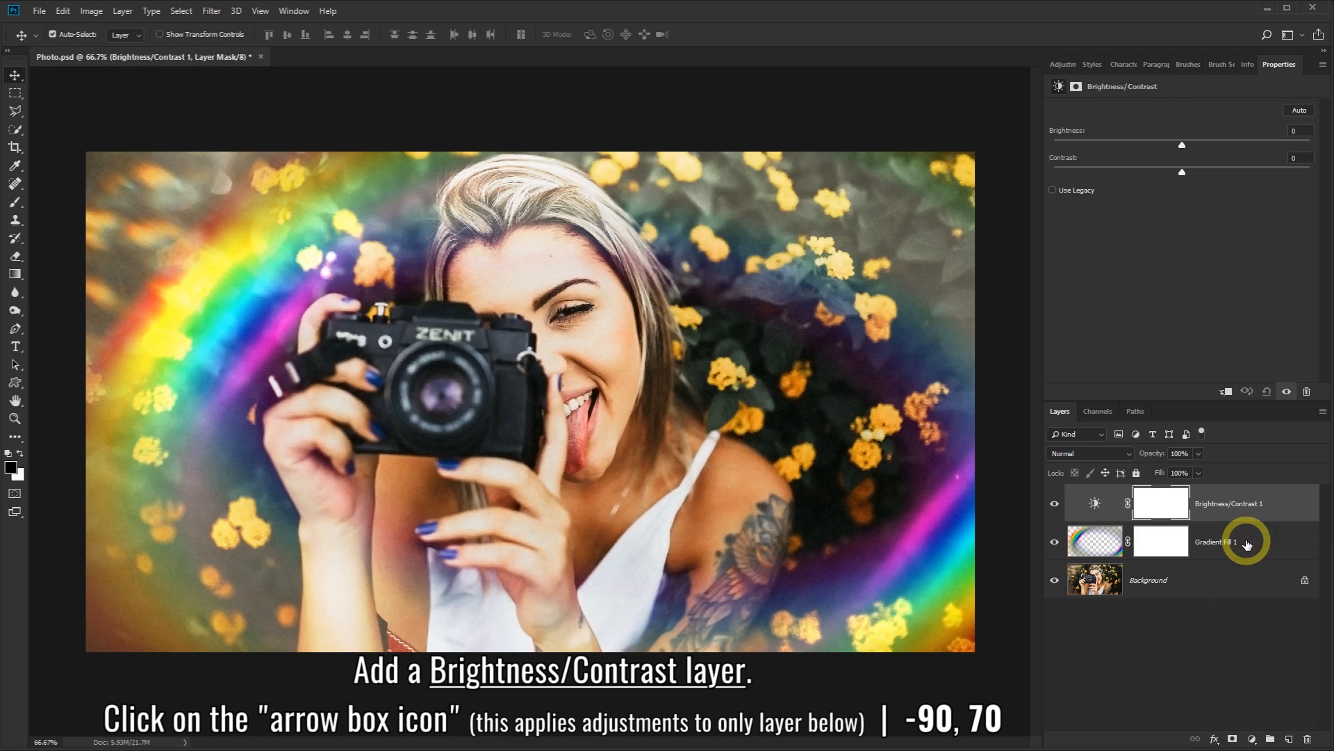
left_click(1226, 393)
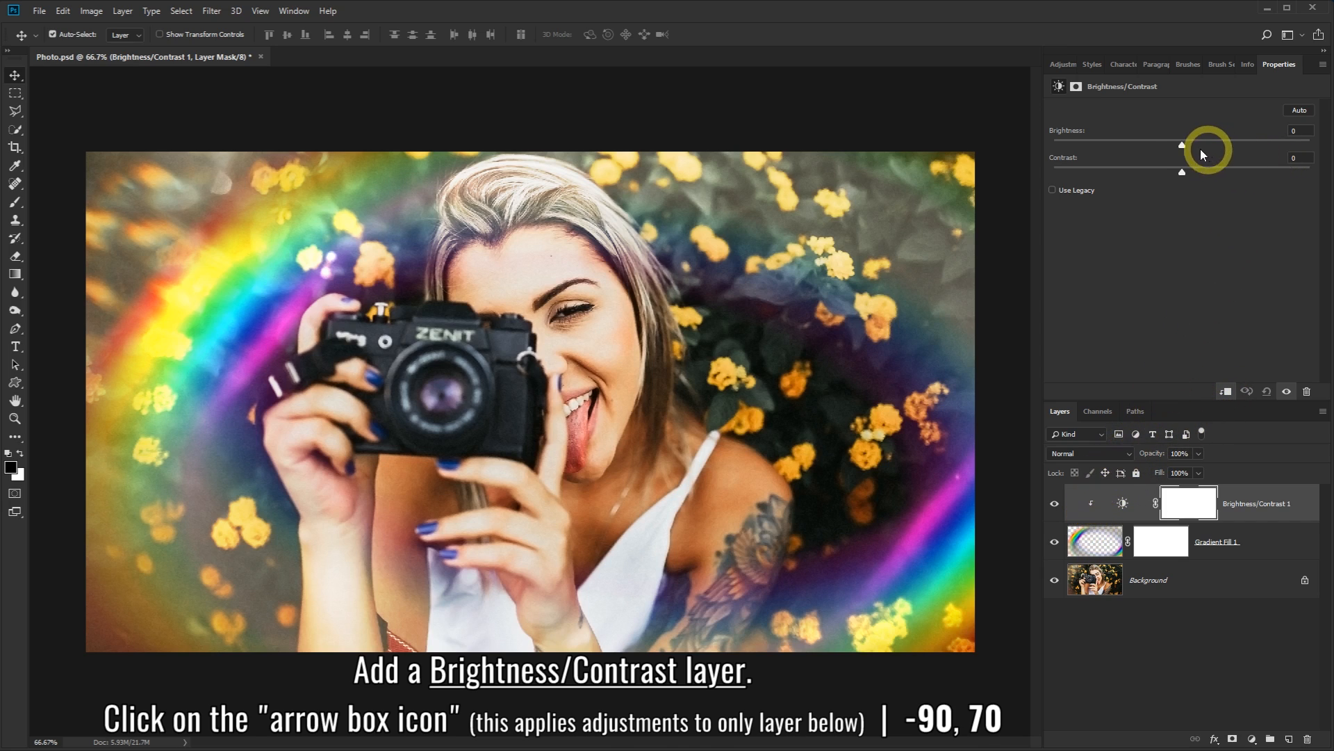
Set the clipped Brightness/Contrast adjustment to brightness -90 and contrast 70
left_click_drag(1184, 148, 1116, 151)
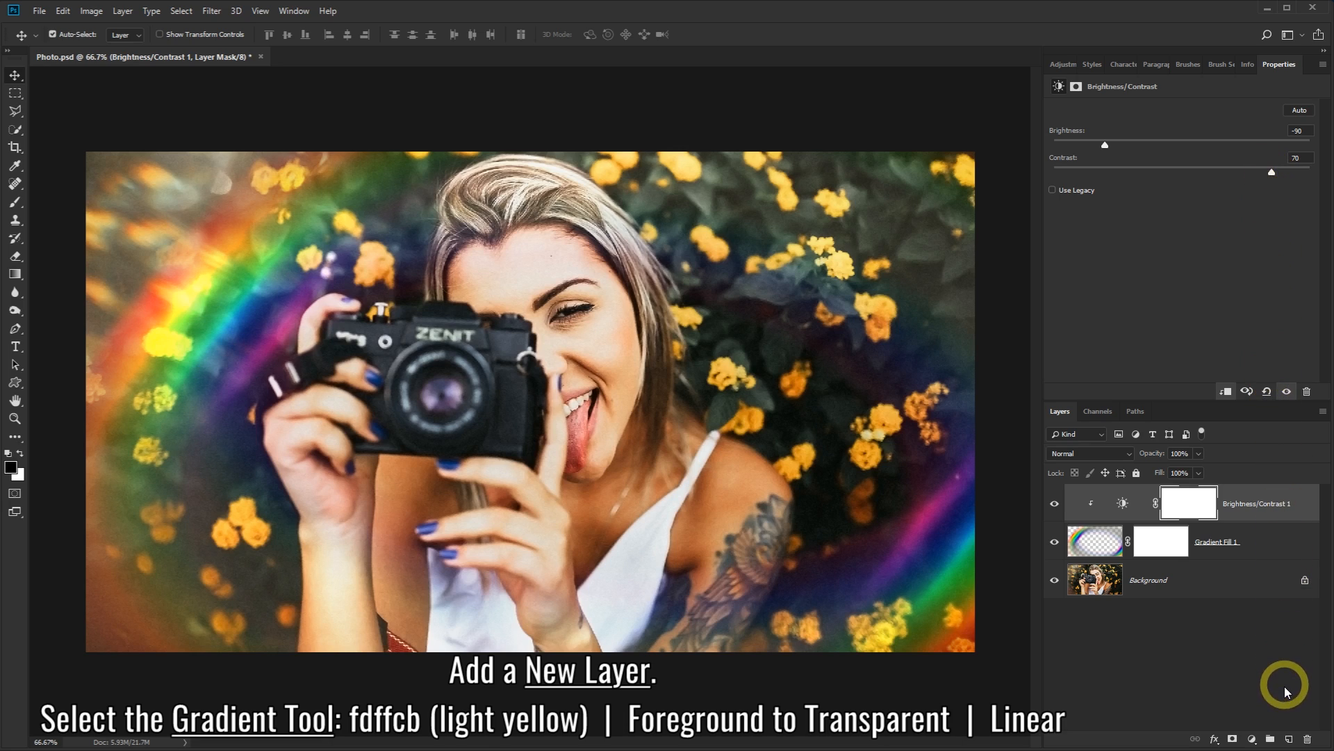
Add a new layer above the adjustment, activate the Gradient tool and set the foreground color to light yellow fdffcb
left_click(1290, 740)
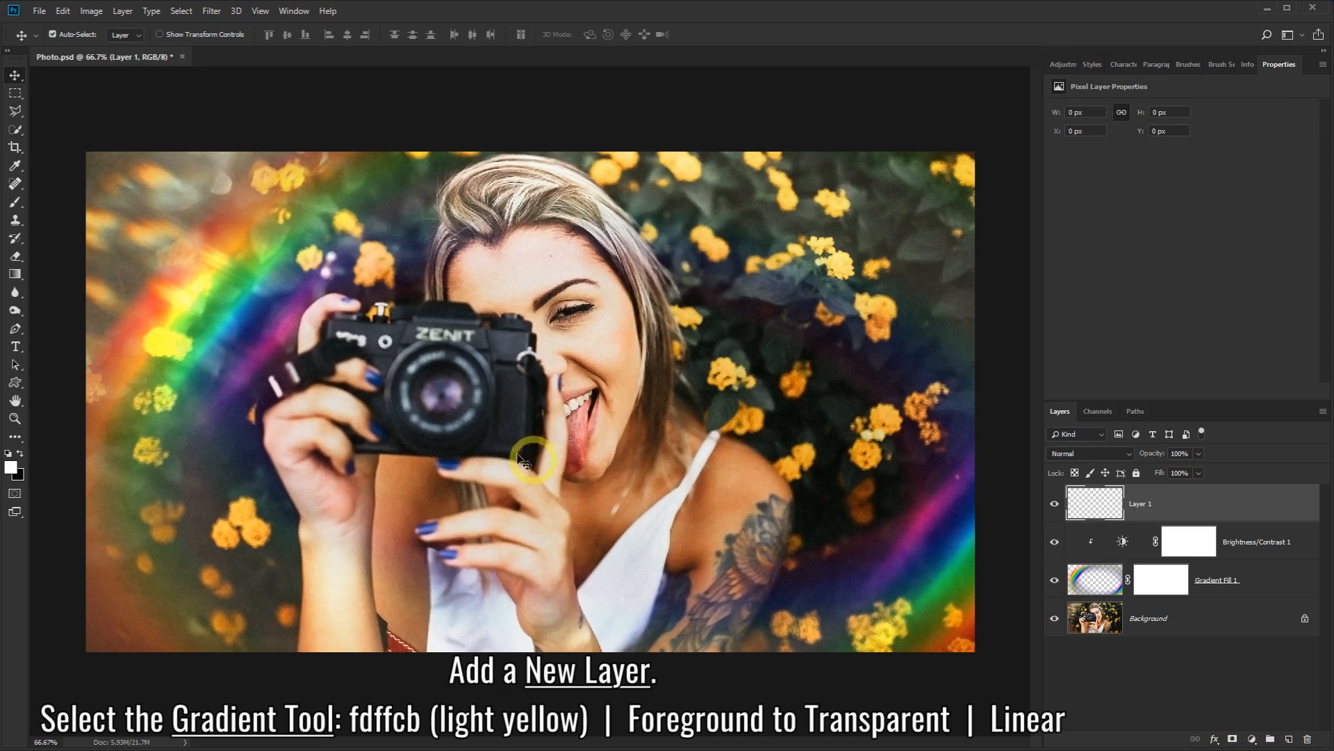
left_click(21, 276)
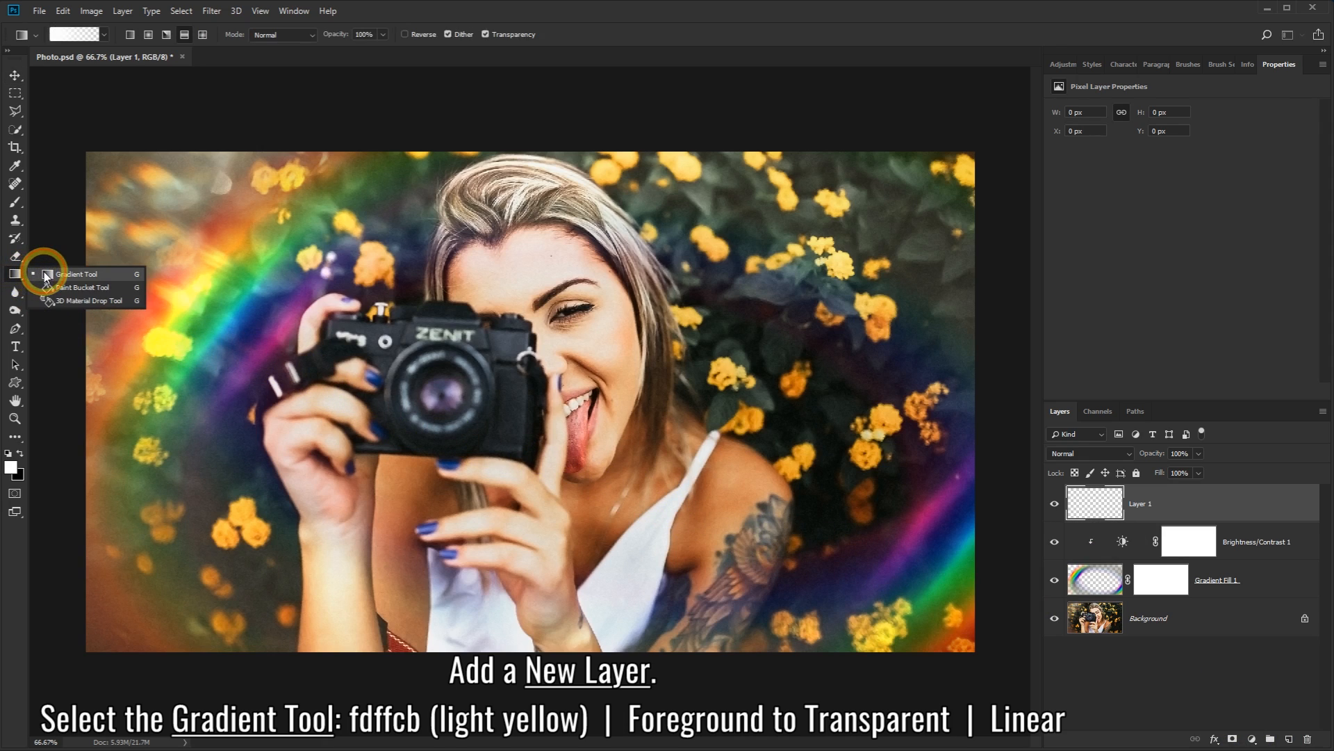
left_click(46, 275)
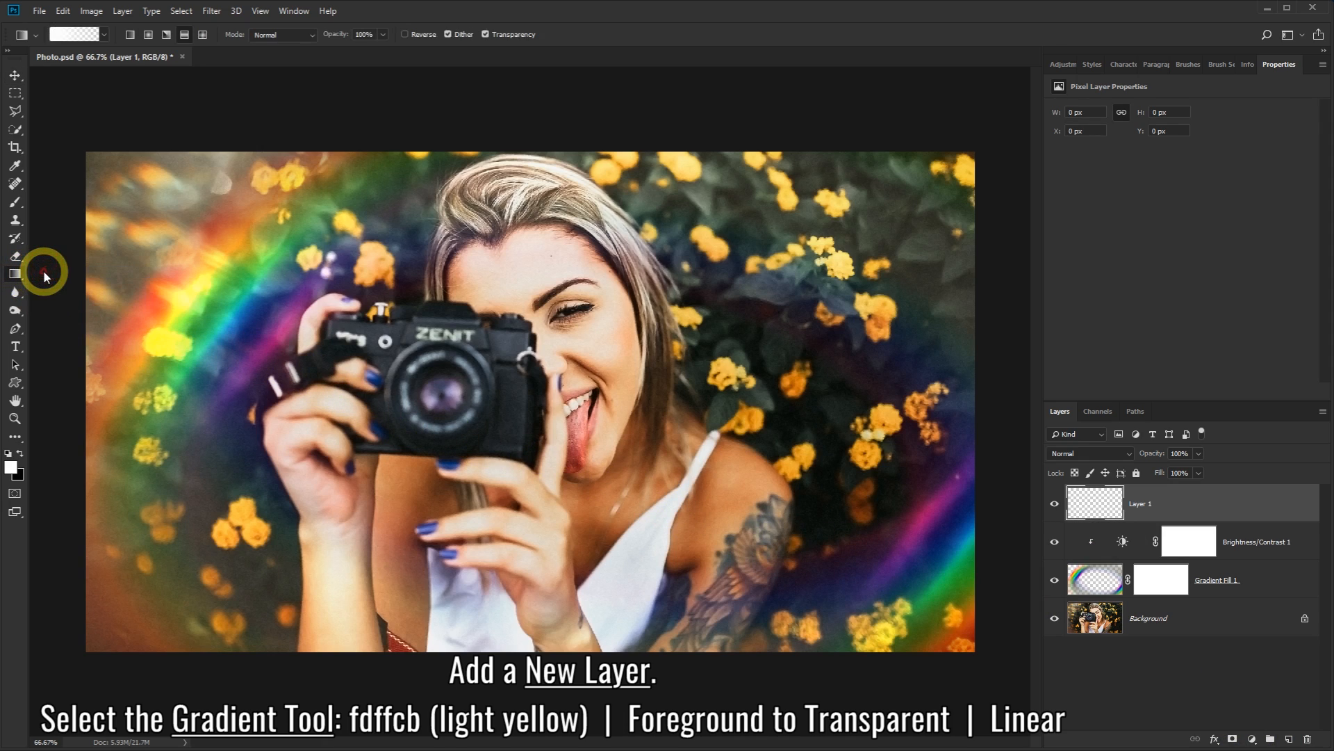
left_click(11, 467)
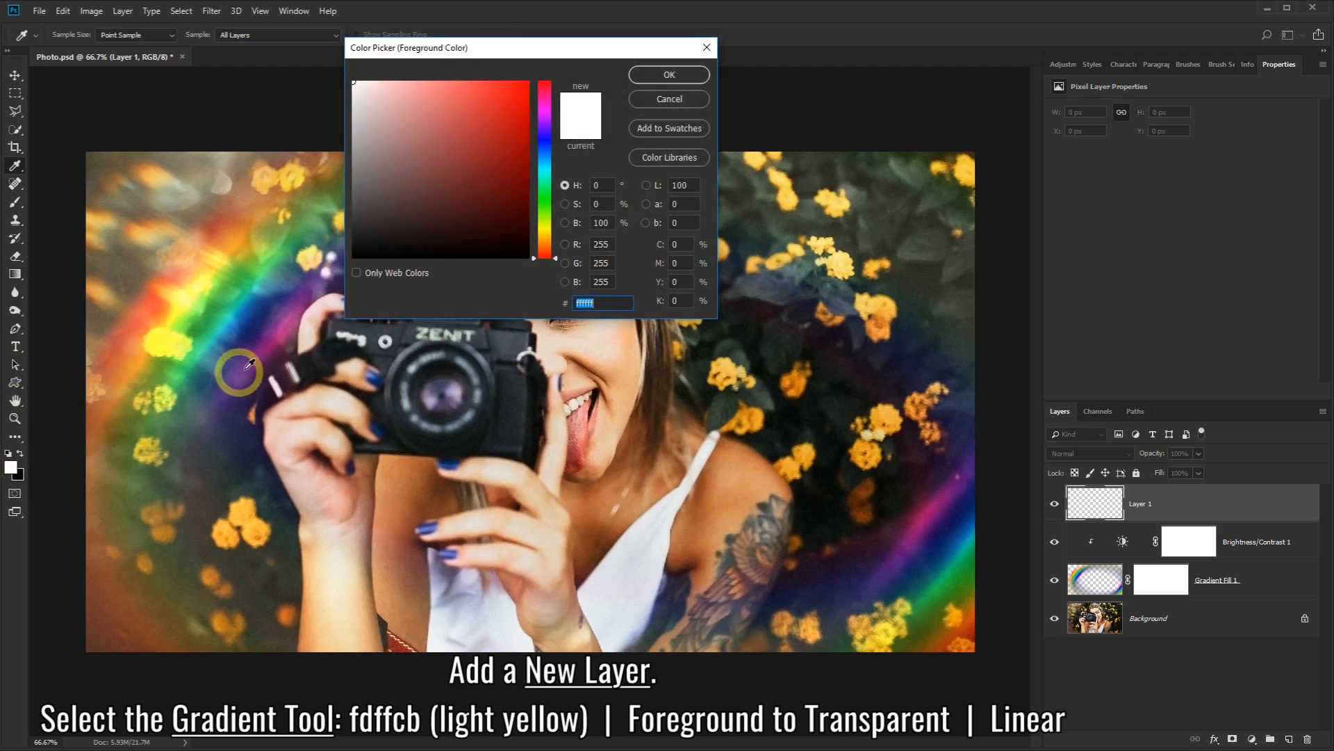
type("fd")
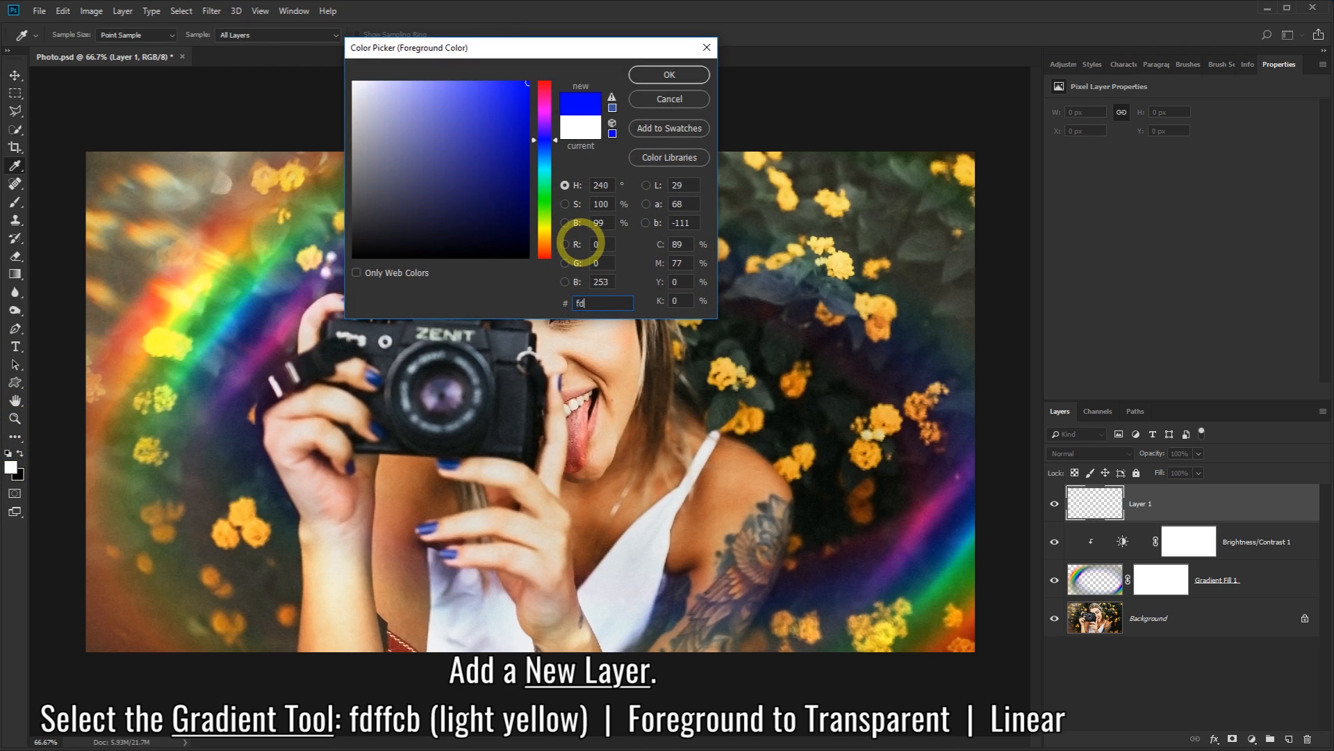
type("ffcb")
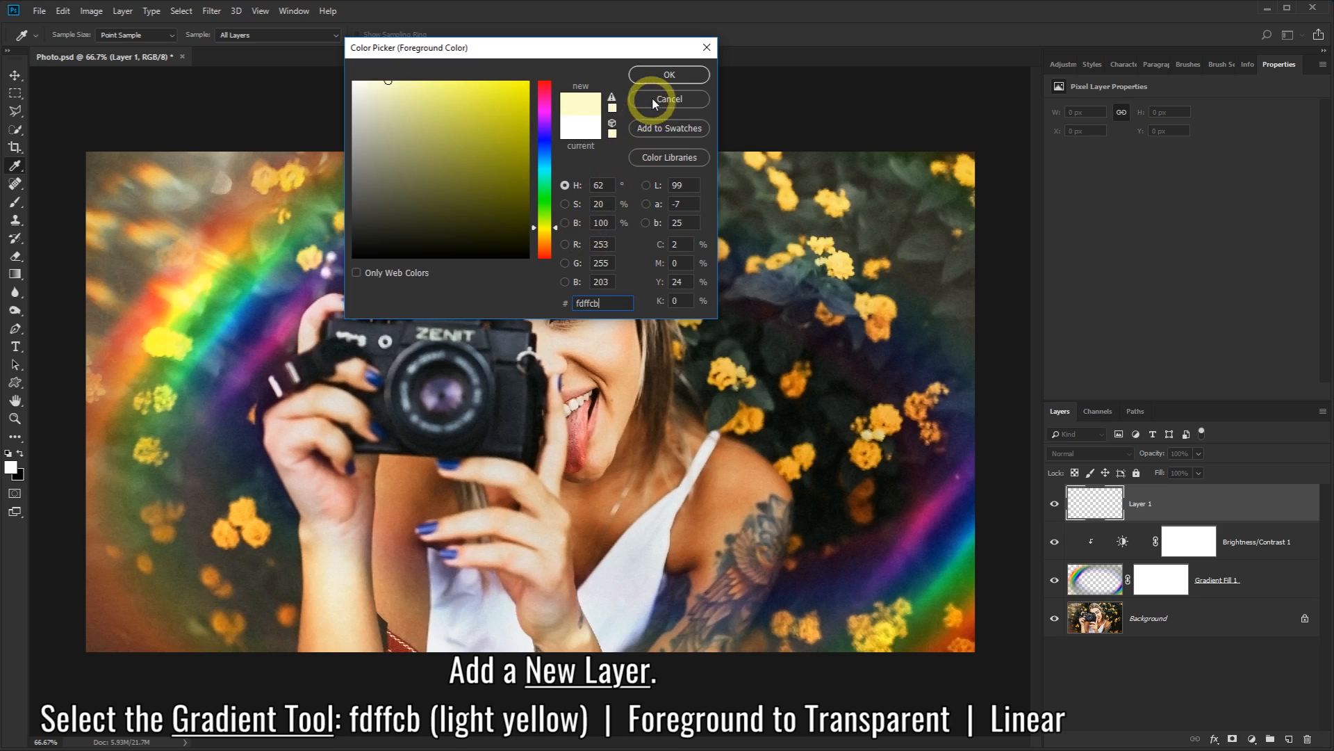
left_click(658, 78)
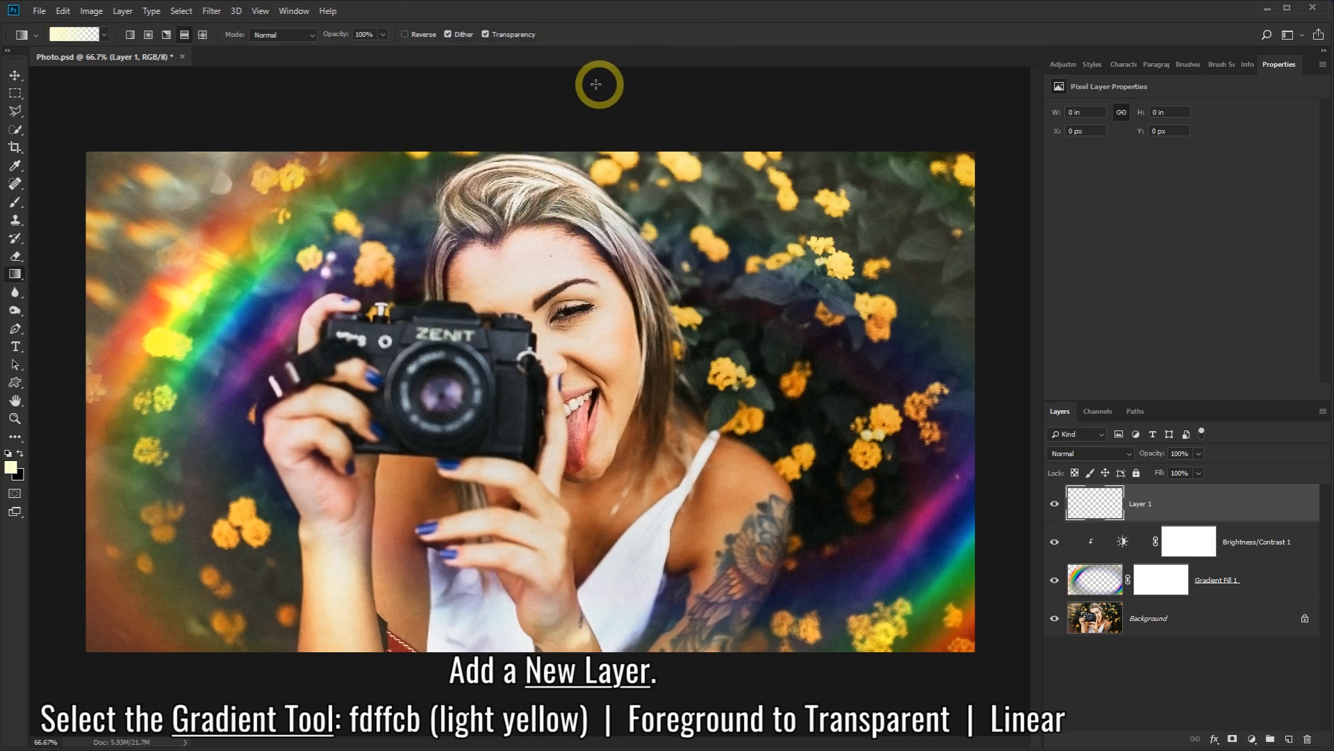
Draw linear Foreground to Transparent gradients from just outside the photo's upper-left and lower-right corners toward the center
left_click(105, 36)
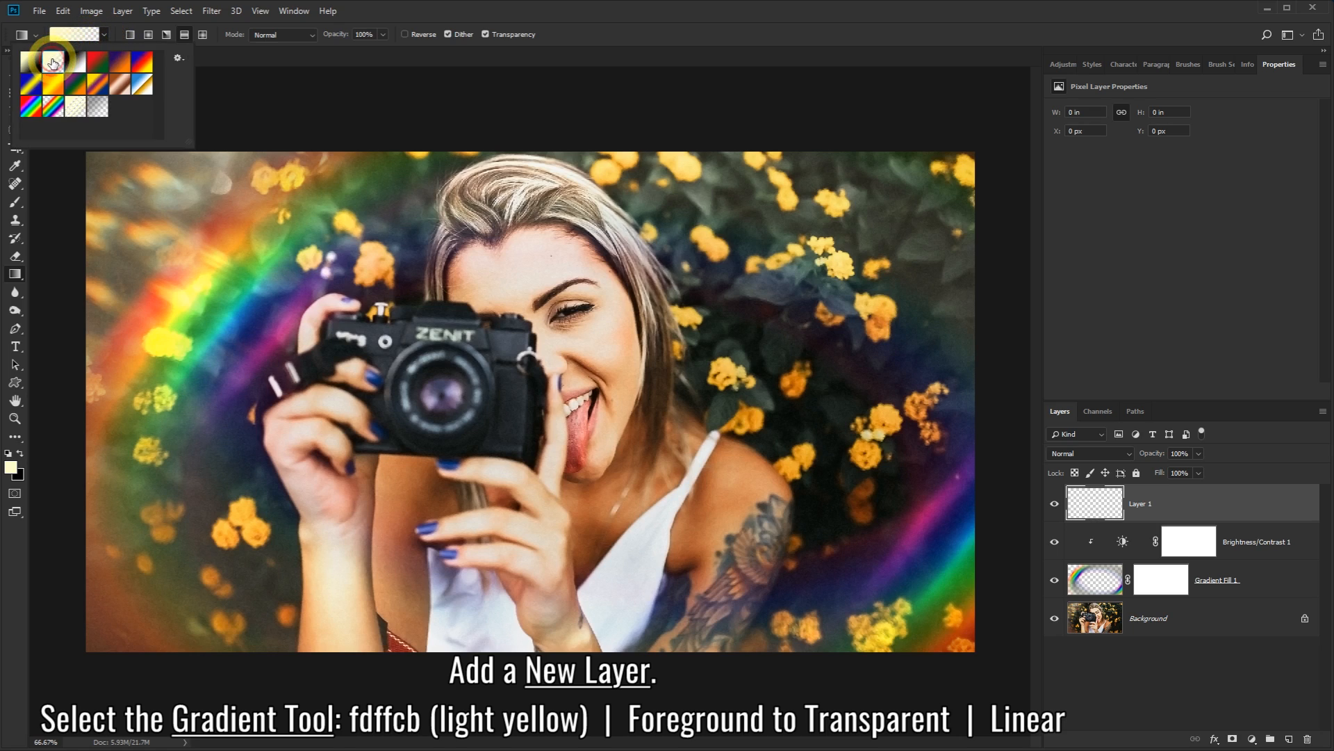
left_click(226, 50)
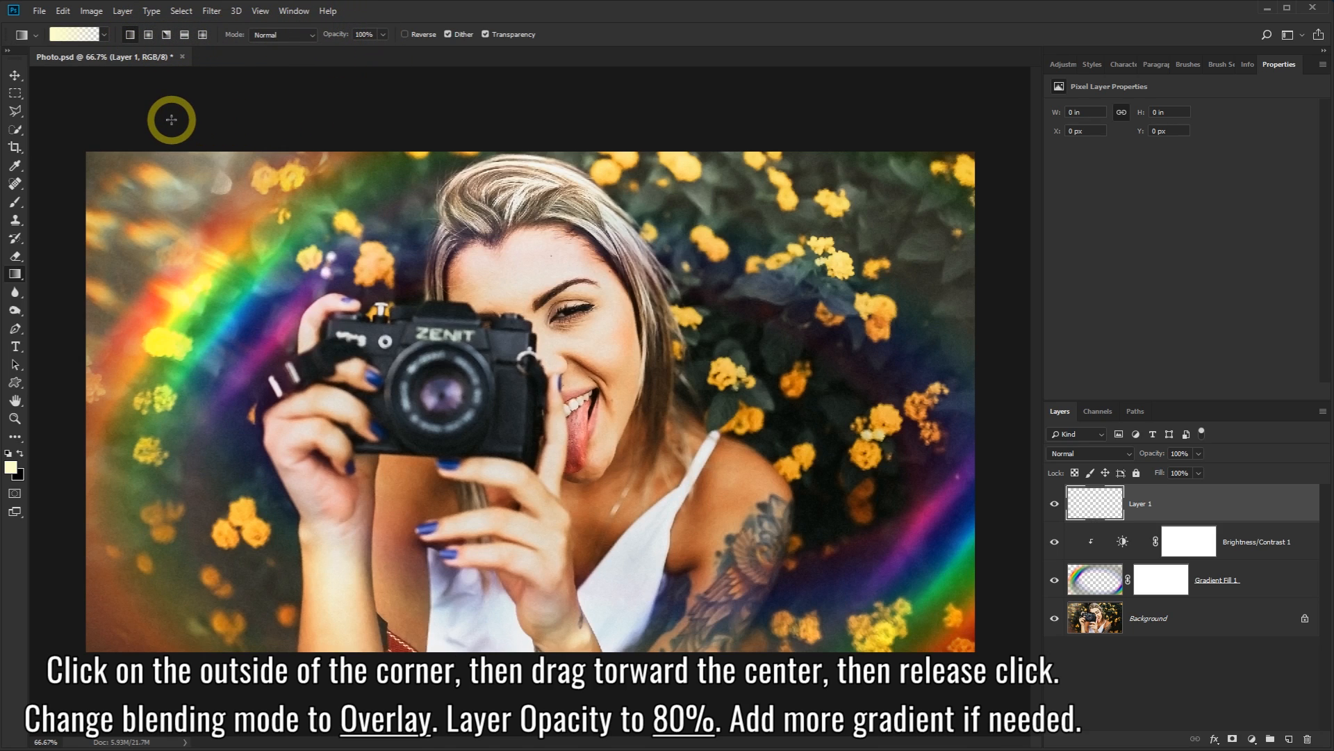
left_click_drag(71, 136, 340, 383)
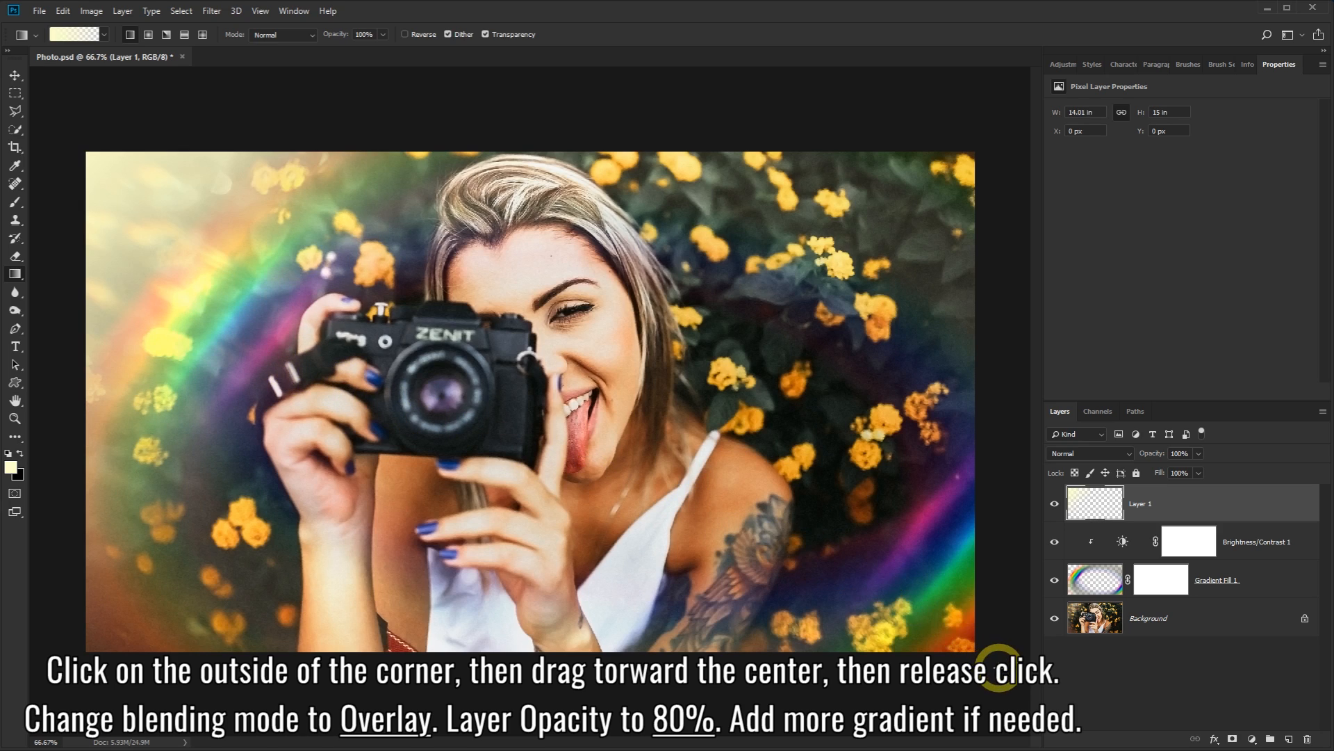
left_click_drag(997, 667, 834, 524)
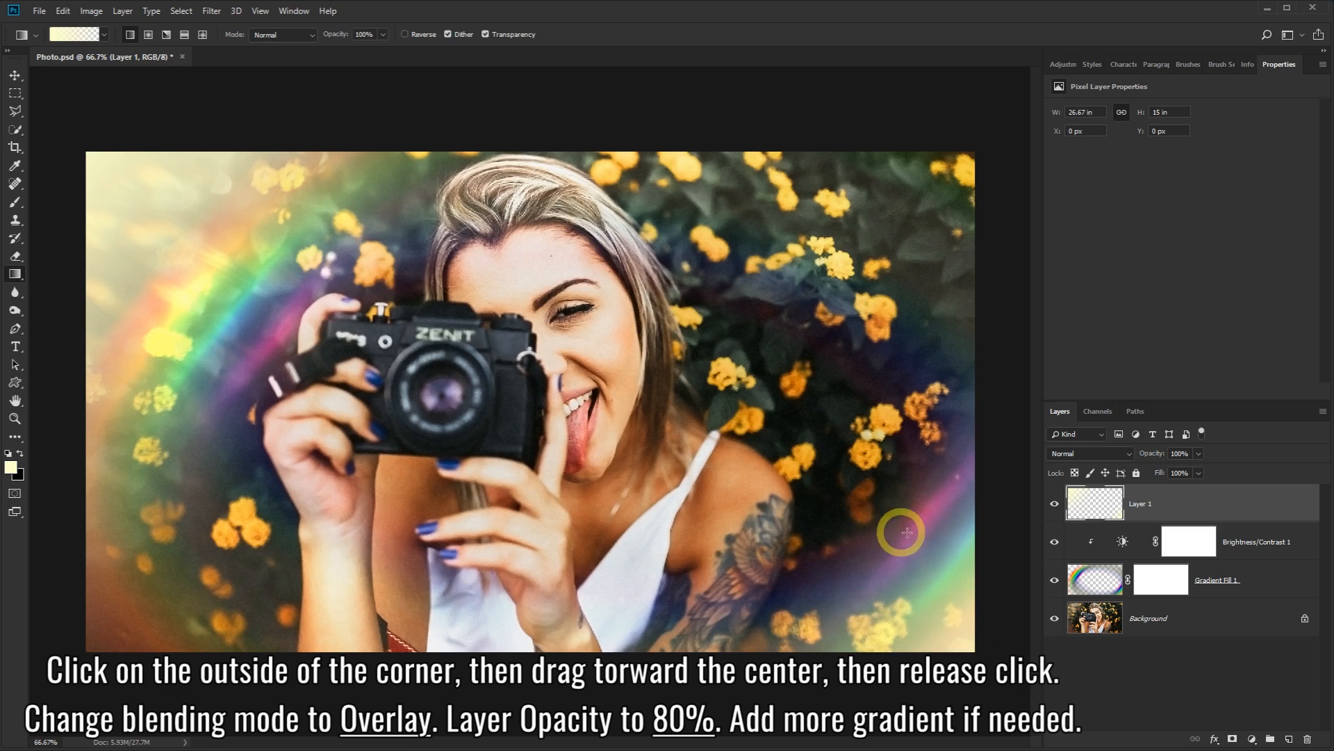
Set the yellow gradient layer to Overlay at 80% opacity and add another gradient from the photo's upper-left corner toward the center
left_click(1128, 453)
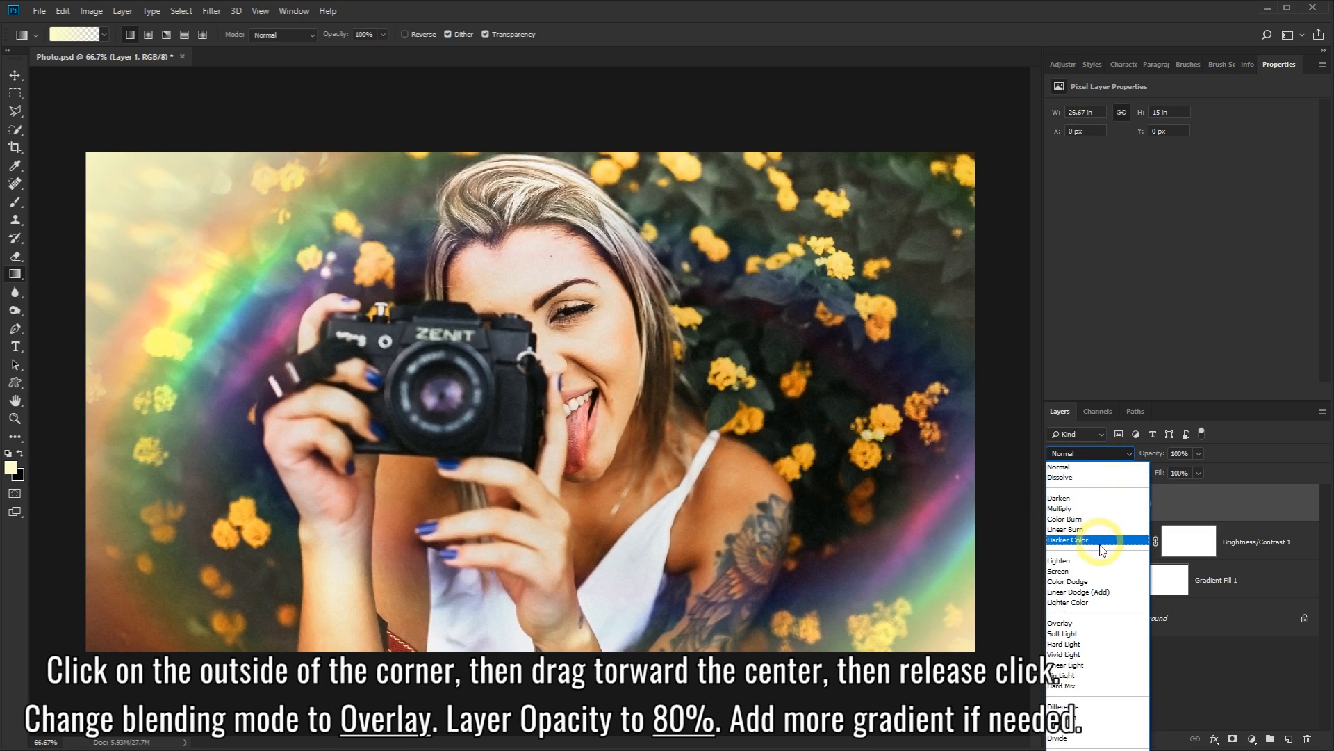
left_click(1074, 622)
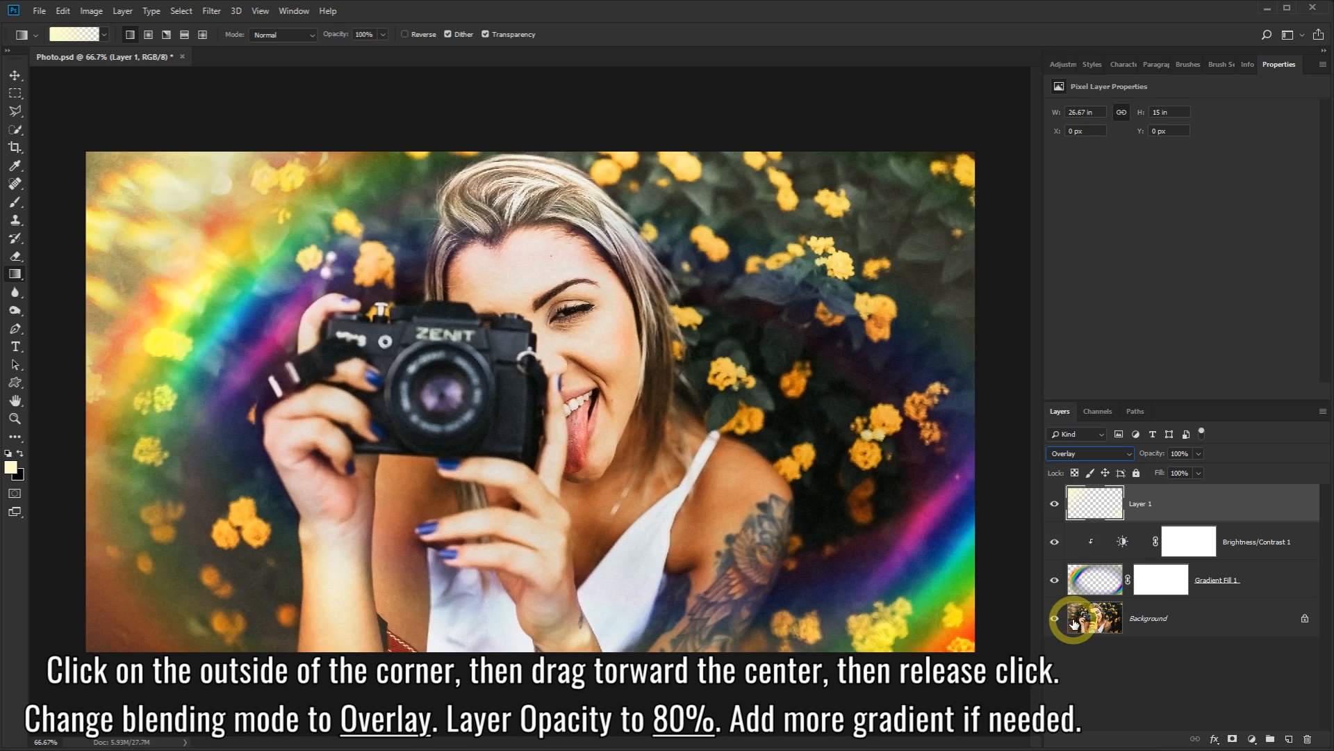
left_click(1198, 453)
left_click_drag(1200, 470, 1186, 471)
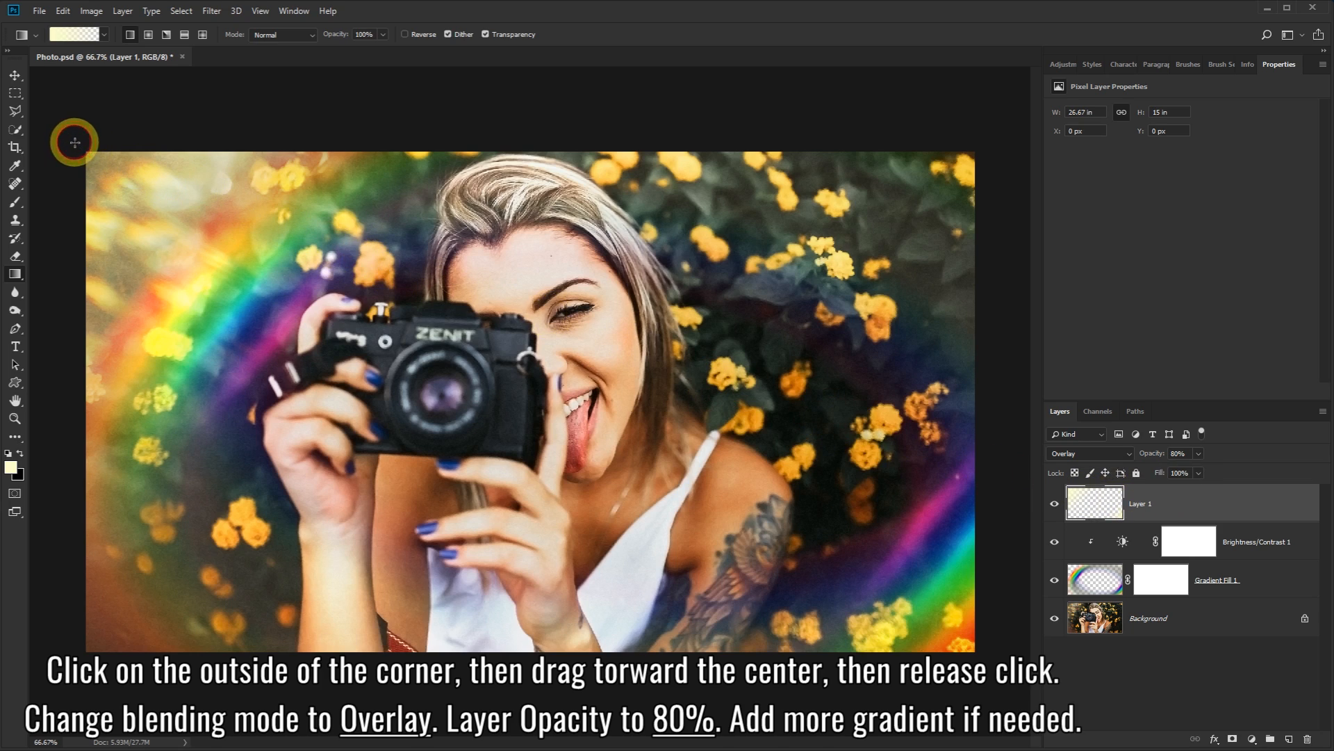
left_click_drag(75, 142, 395, 447)
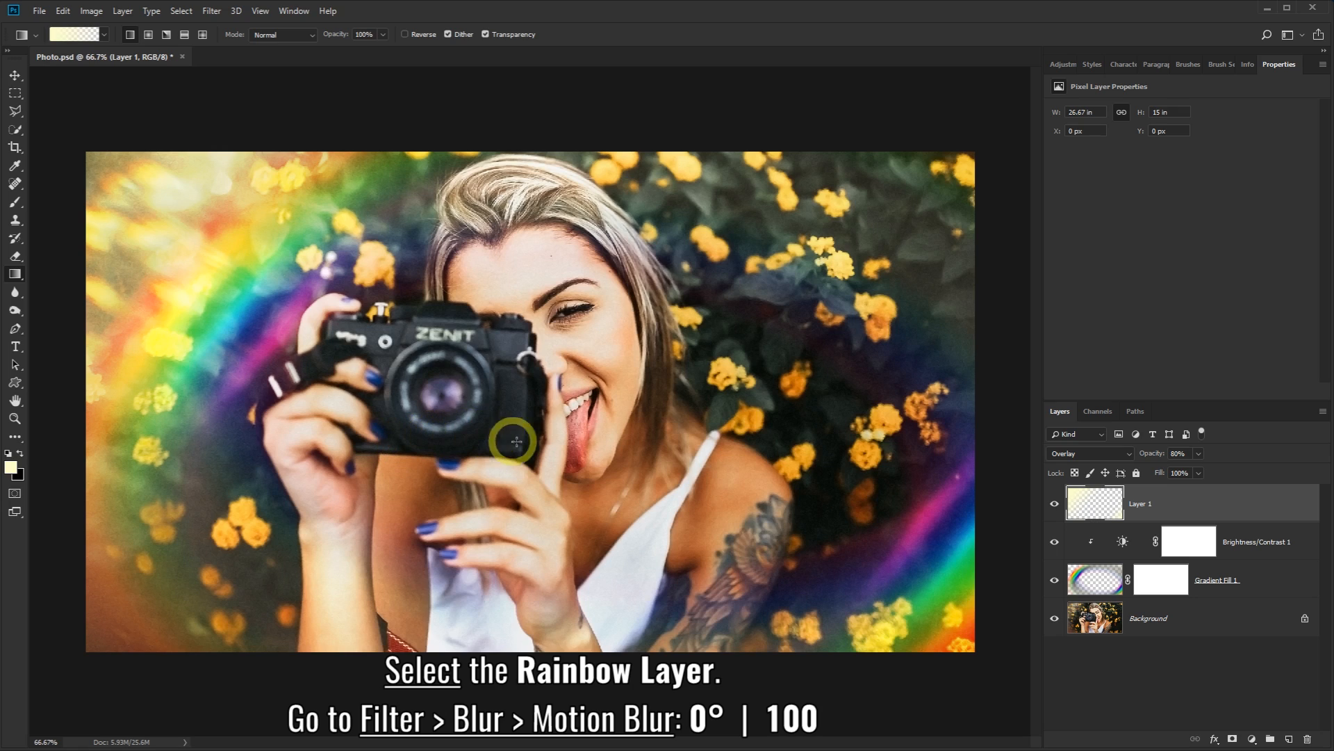
Apply a Motion Blur to the rainbow layer's image with an angle of 0° and a distance of 100 pixels
left_click(1091, 582)
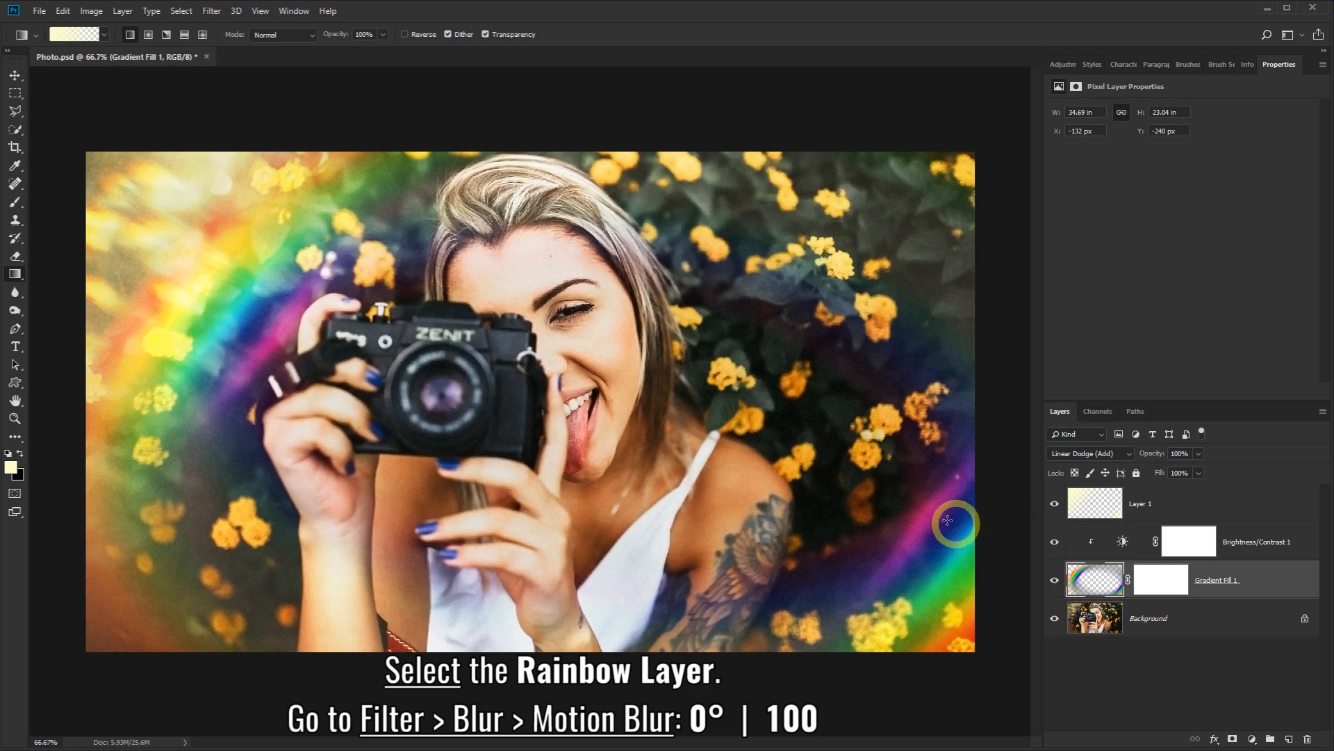
left_click(213, 11)
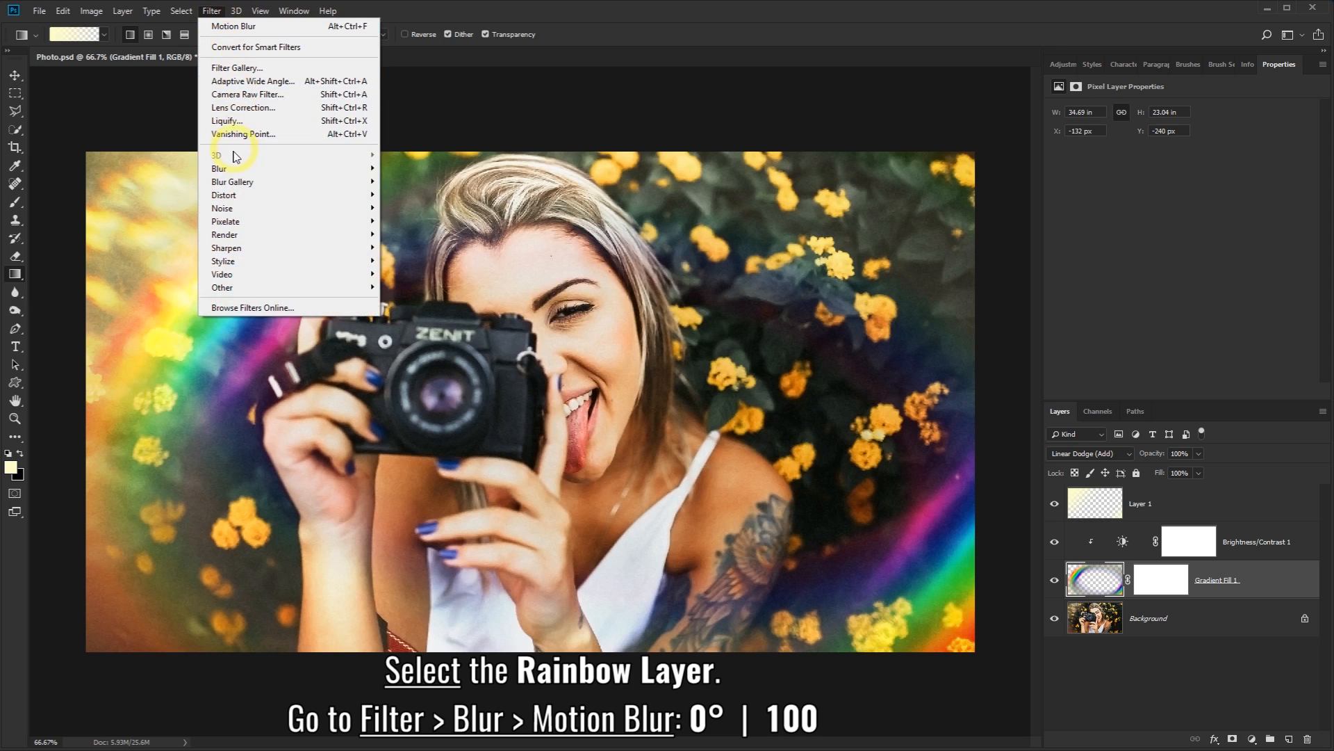
mouse_move(236, 169)
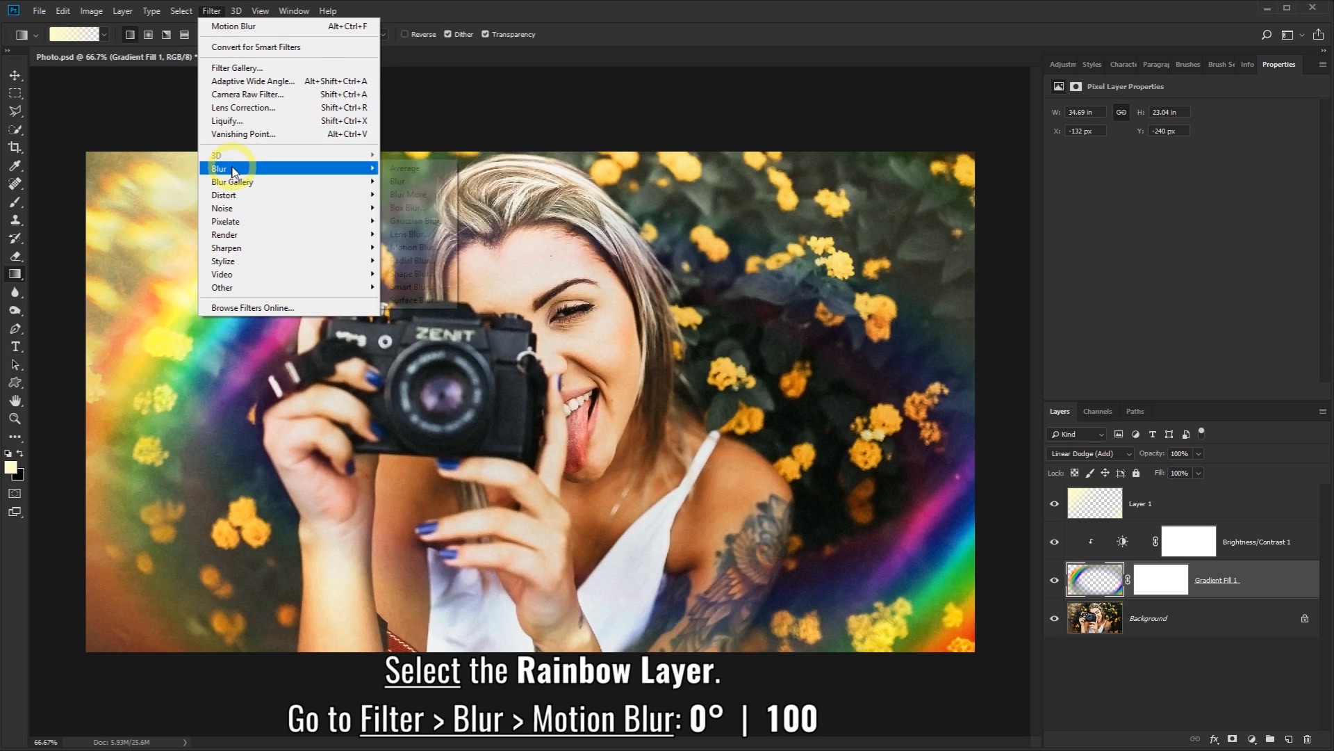
left_click(421, 244)
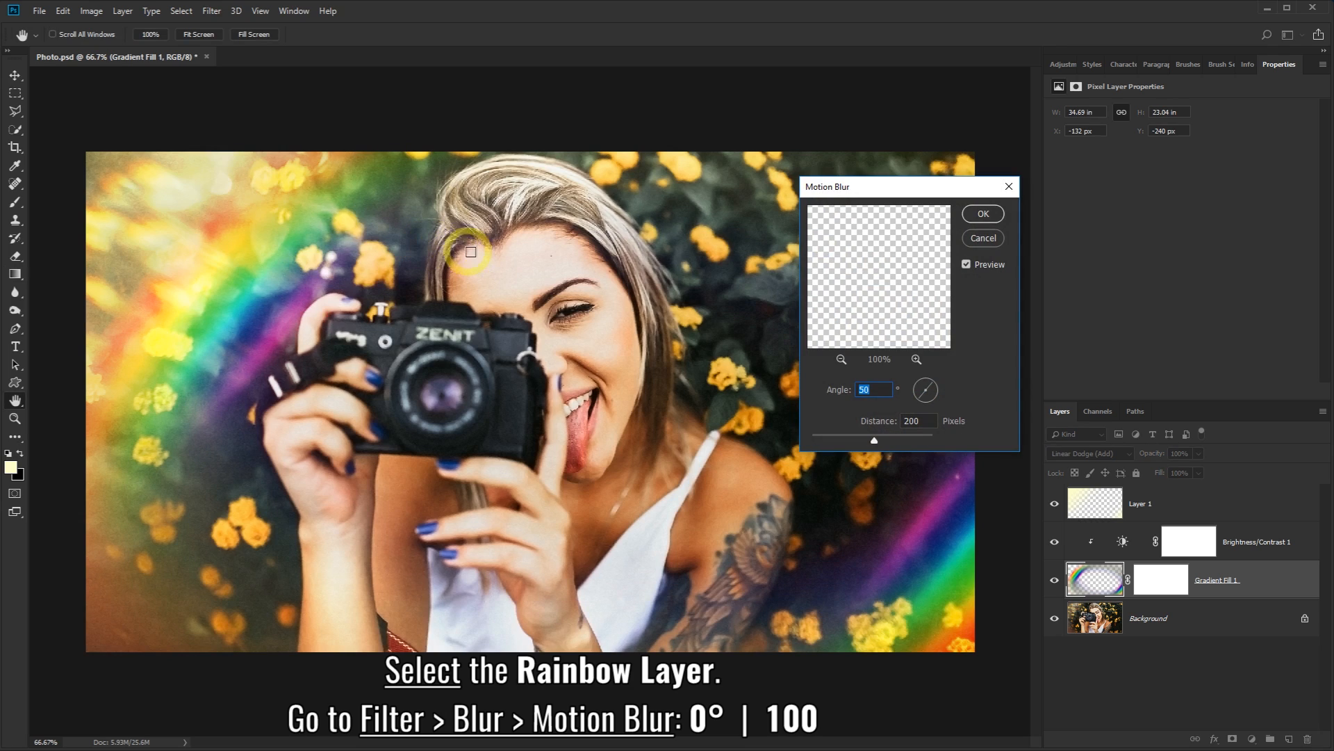
type("0")
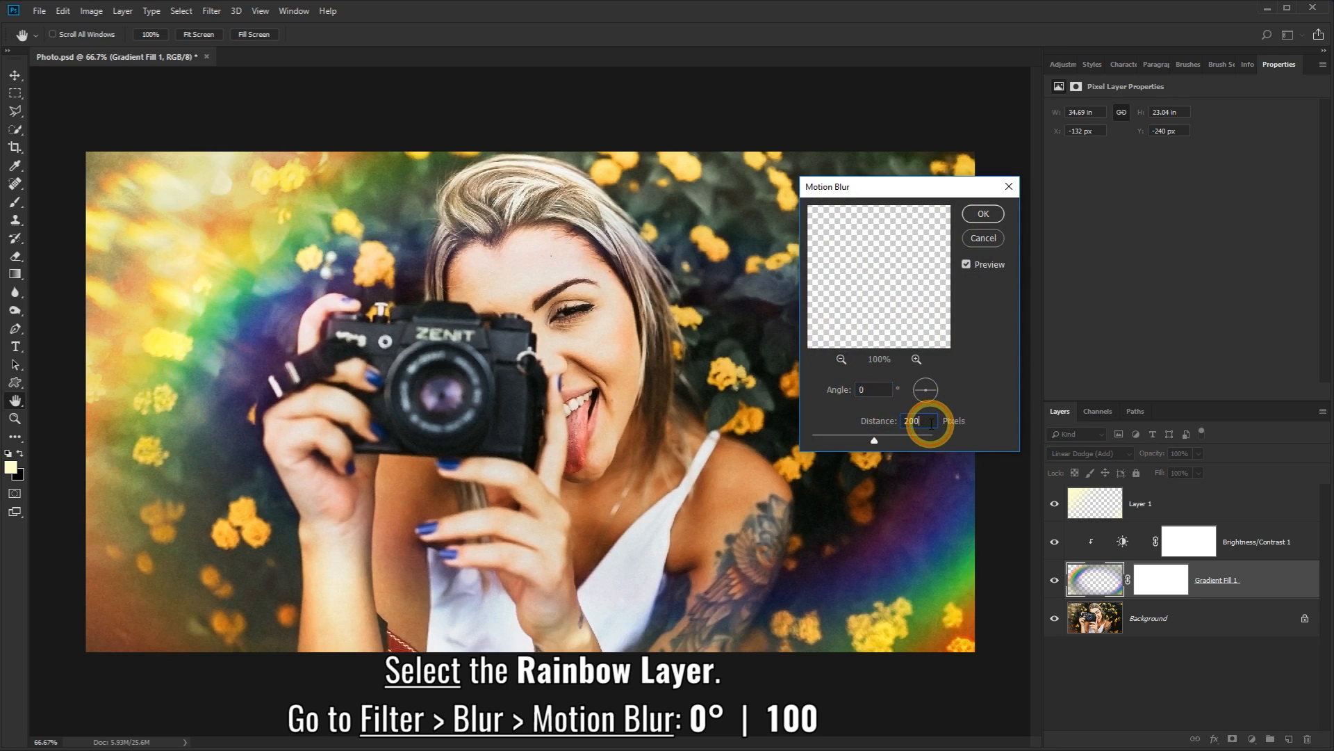
left_click_drag(931, 422, 897, 422)
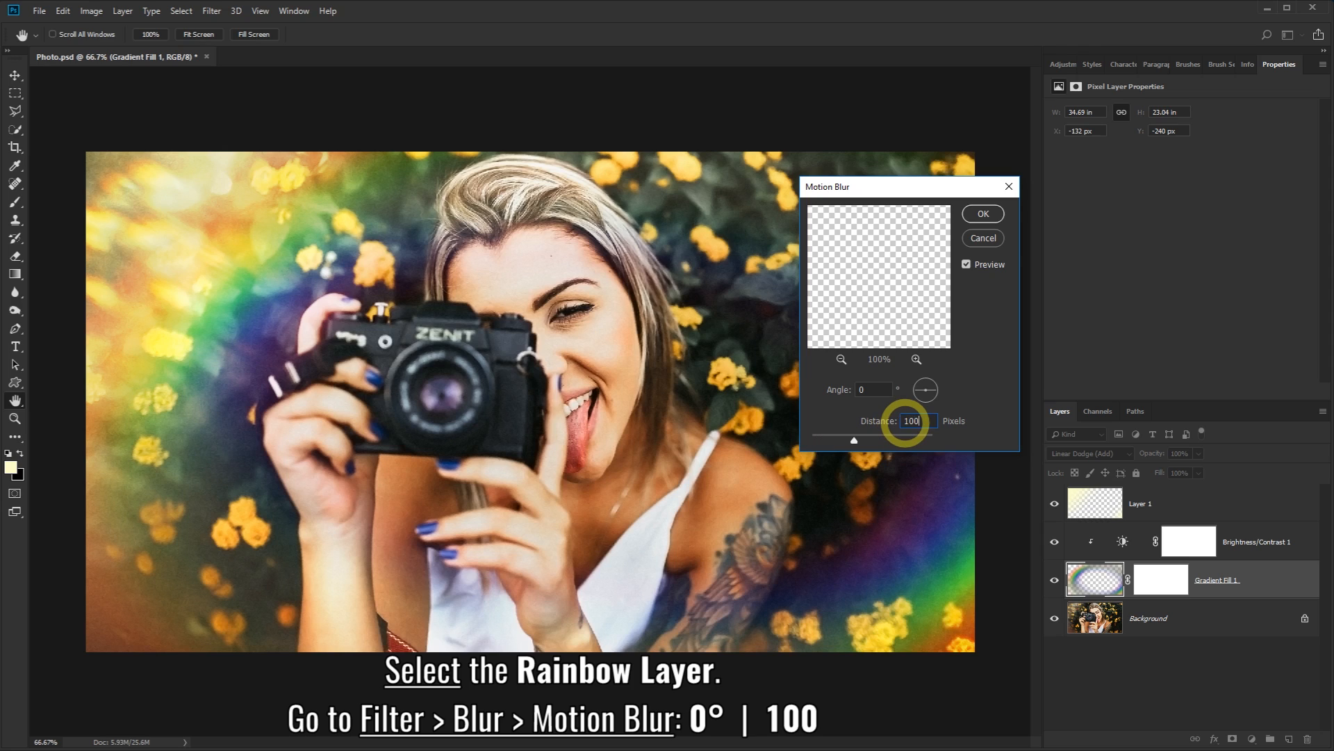
type("100")
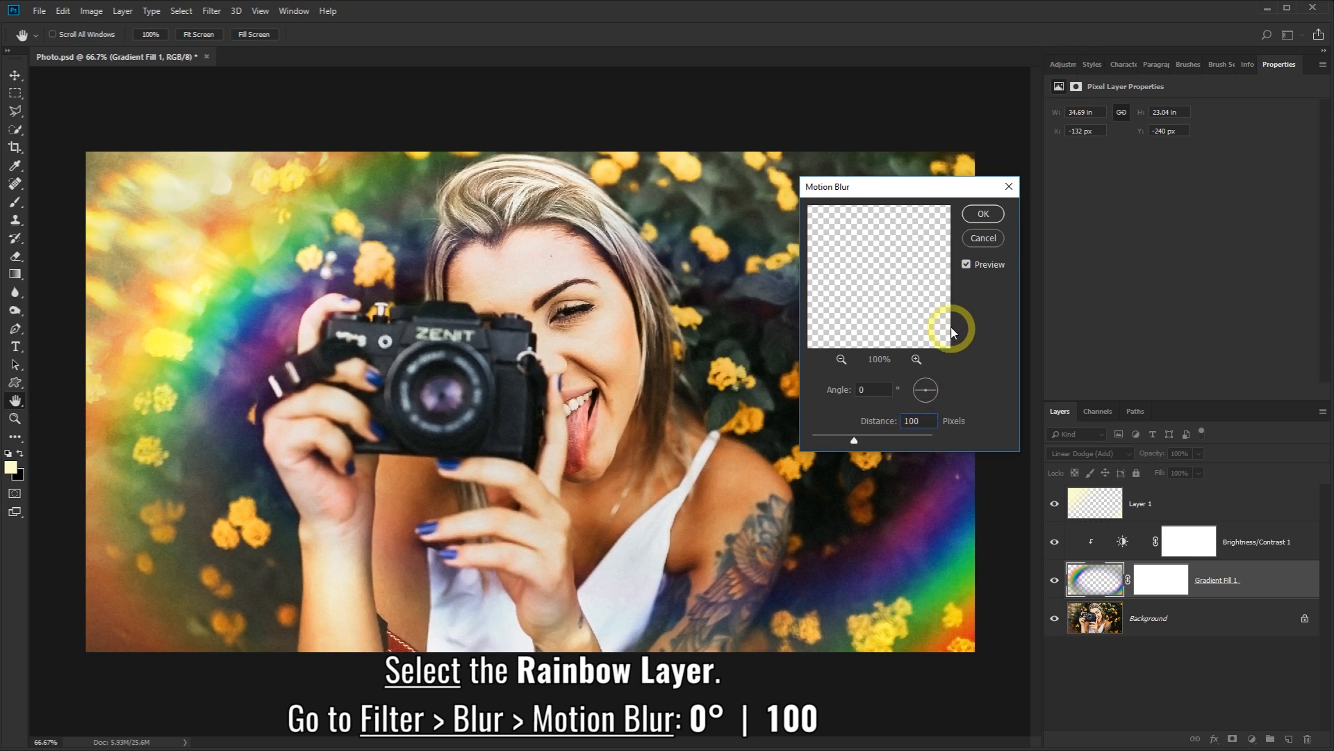
left_click(986, 217)
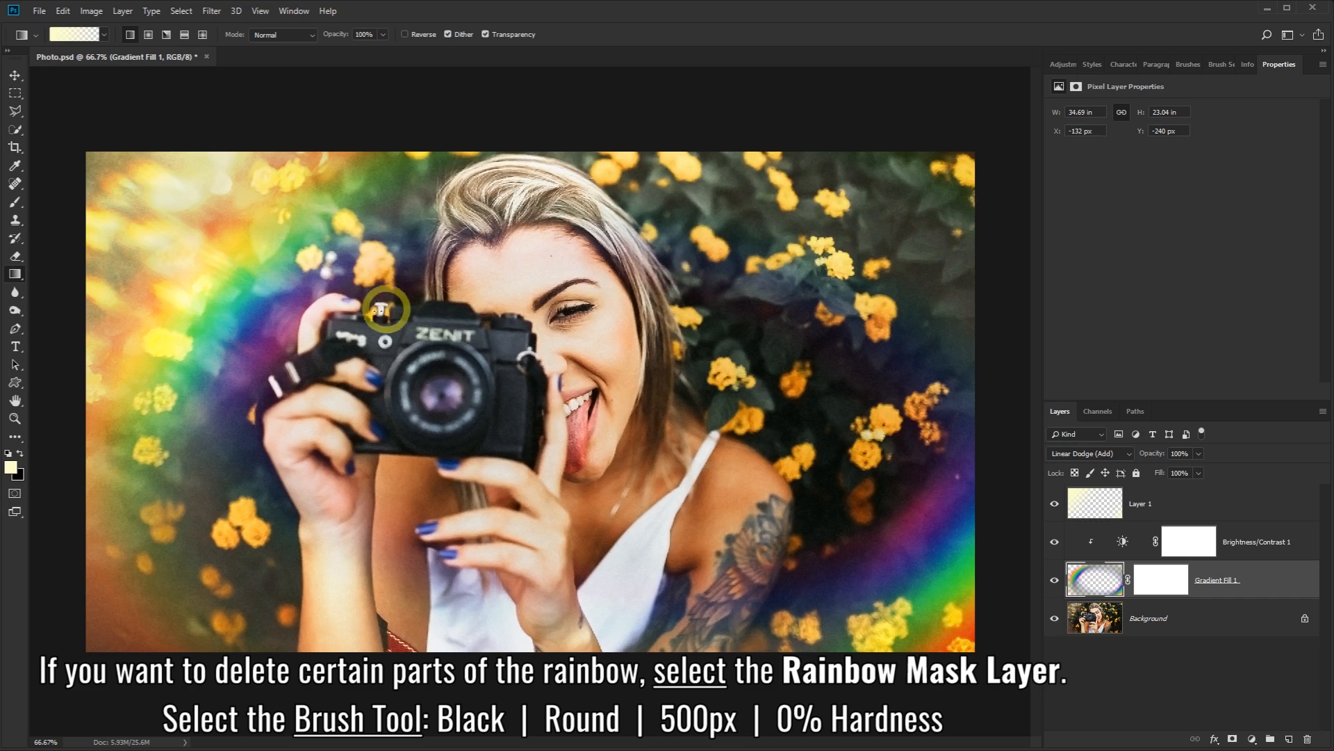
Select the rainbow layer's mask and ready a black Soft Round brush at 500 px with 0% hardness
left_click(1160, 579)
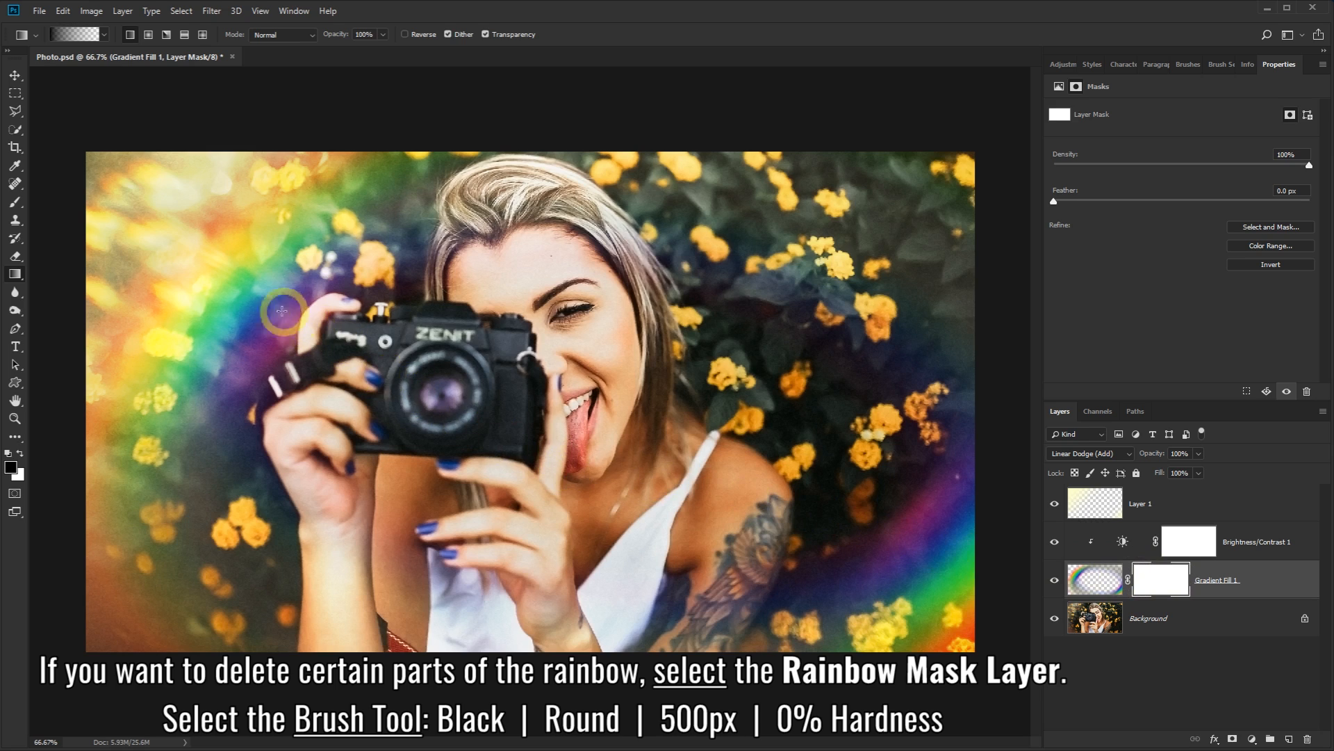
left_click(14, 203)
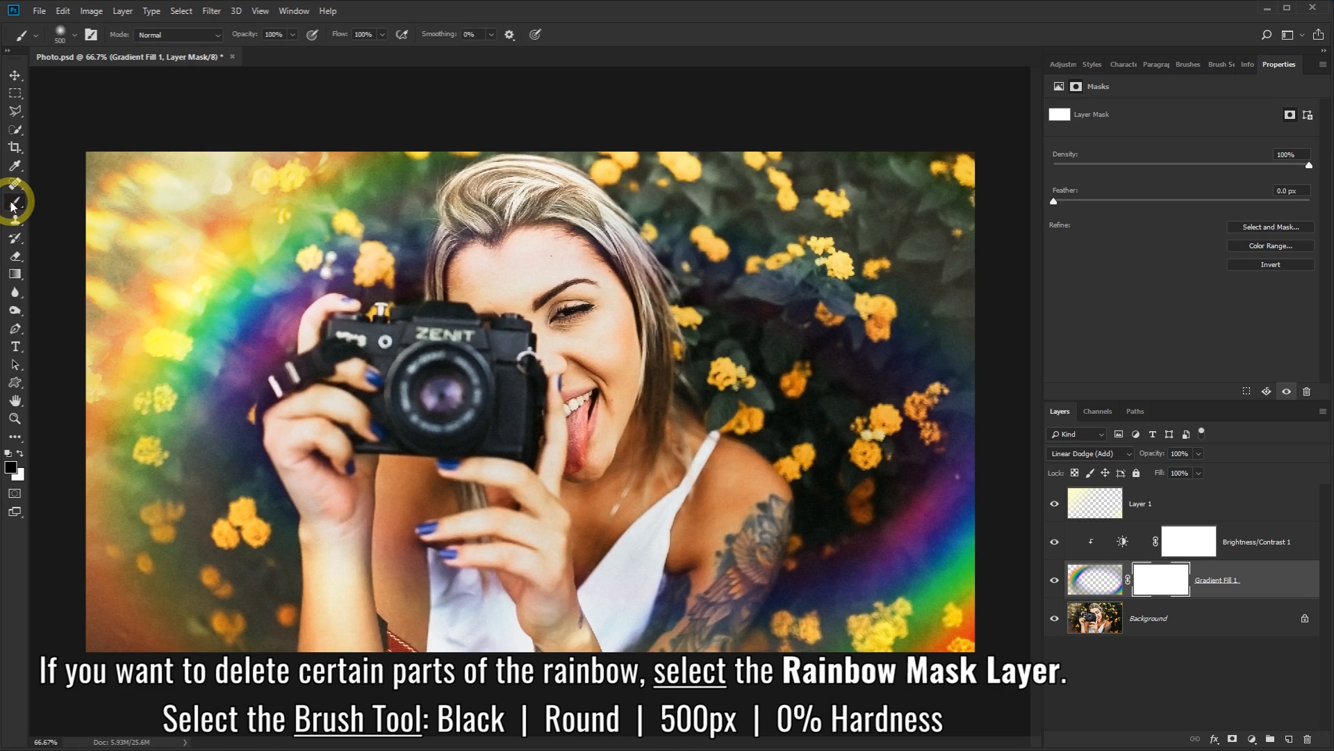
left_click(11, 467)
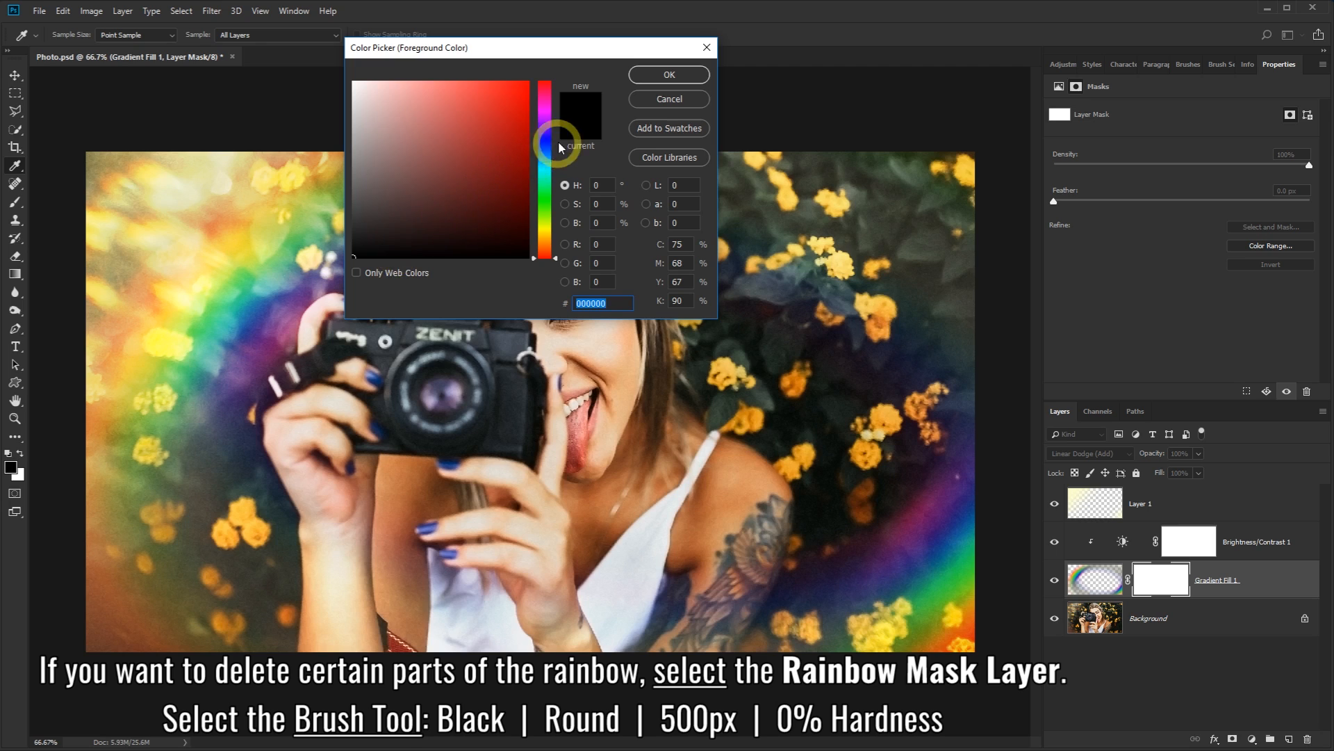
left_click(657, 75)
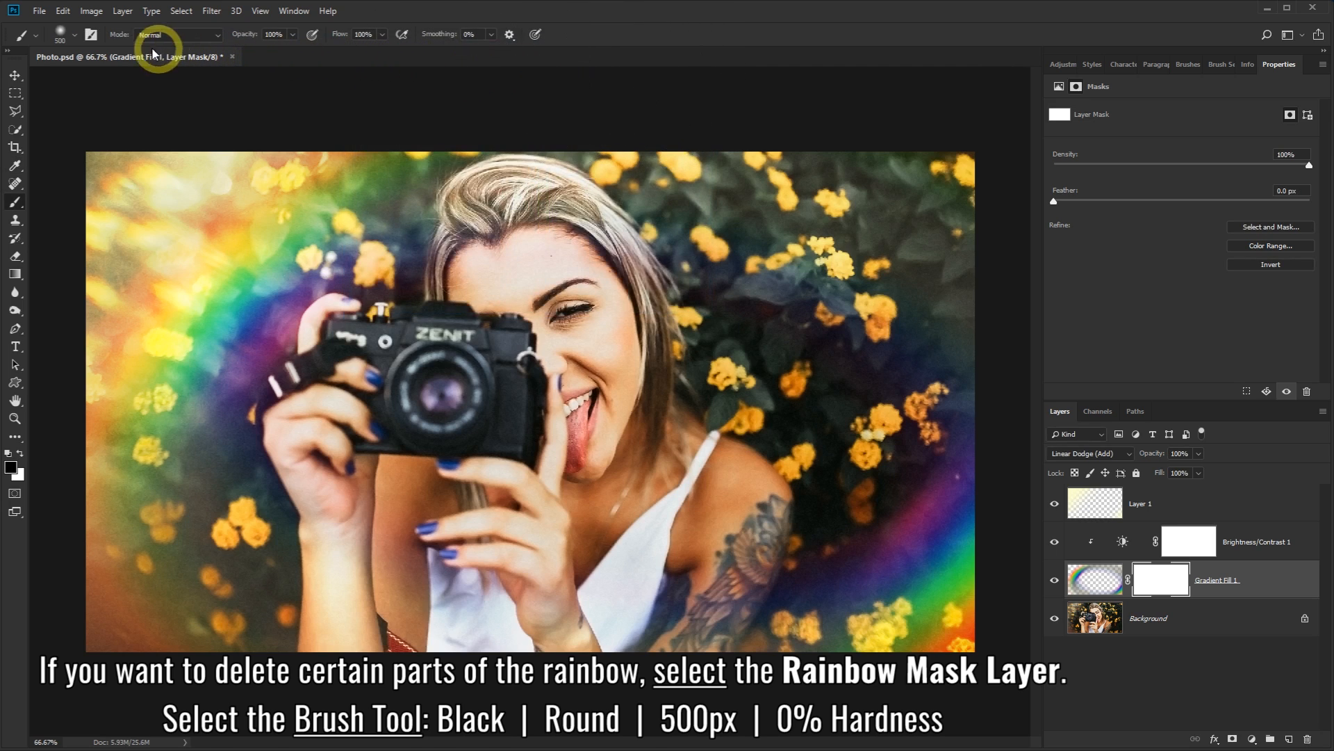
left_click(59, 33)
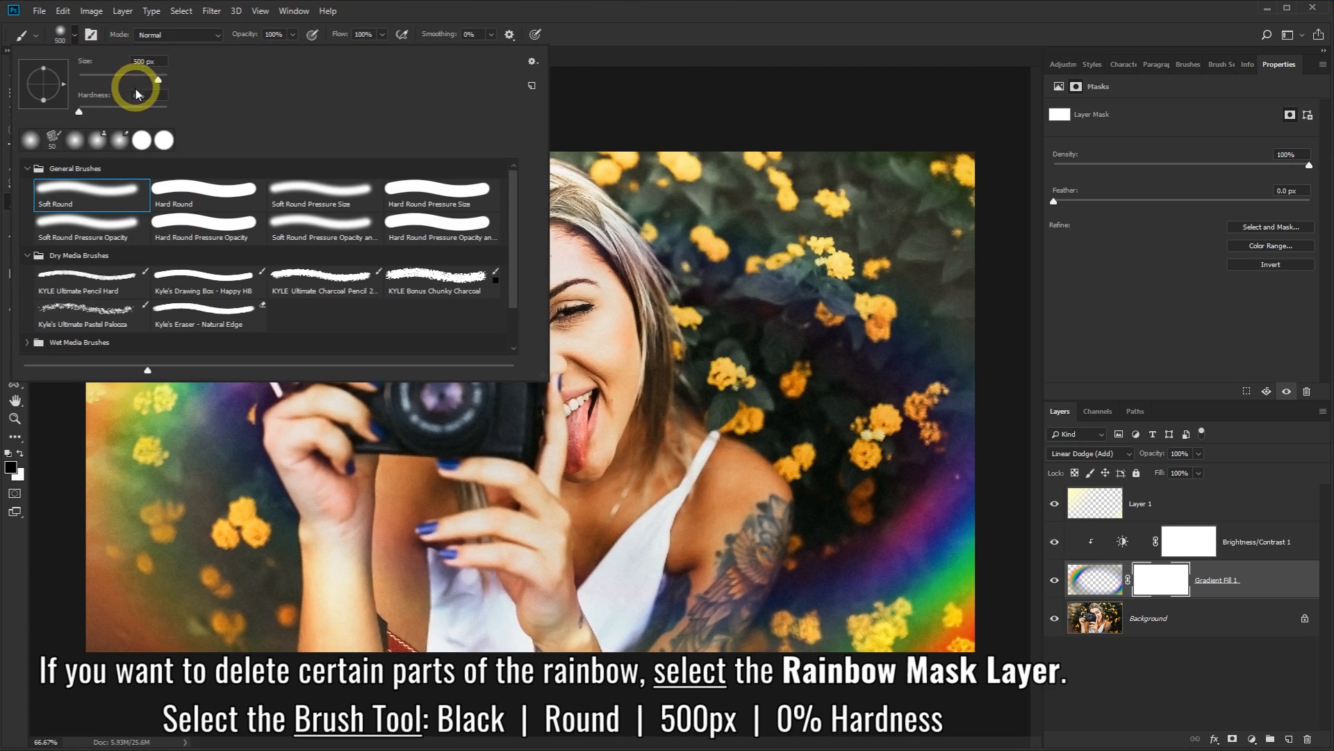
left_click(396, 8)
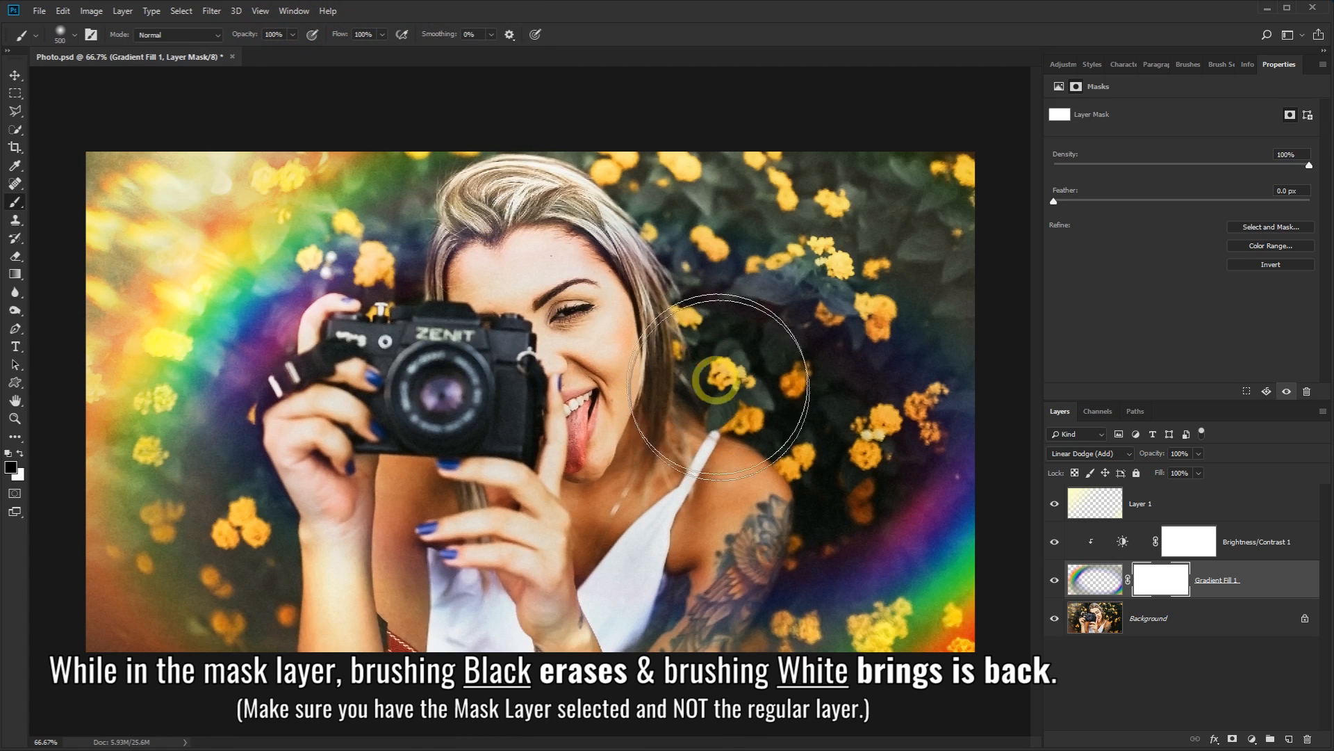
Brush black on the mask over the rainbow's right and lower parts, and bring them back by brushing white
mouse_move(718, 380)
left_mouse_down()
mouse_move(721, 410)
mouse_move(838, 403)
mouse_move(815, 461)
mouse_move(868, 425)
mouse_move(756, 516)
mouse_move(698, 597)
mouse_move(838, 515)
mouse_move(819, 607)
mouse_move(922, 631)
mouse_move(922, 295)
mouse_move(763, 237)
mouse_move(752, 215)
mouse_move(874, 270)
mouse_move(648, 475)
mouse_move(416, 601)
mouse_move(195, 638)
mouse_move(278, 629)
left_mouse_up()
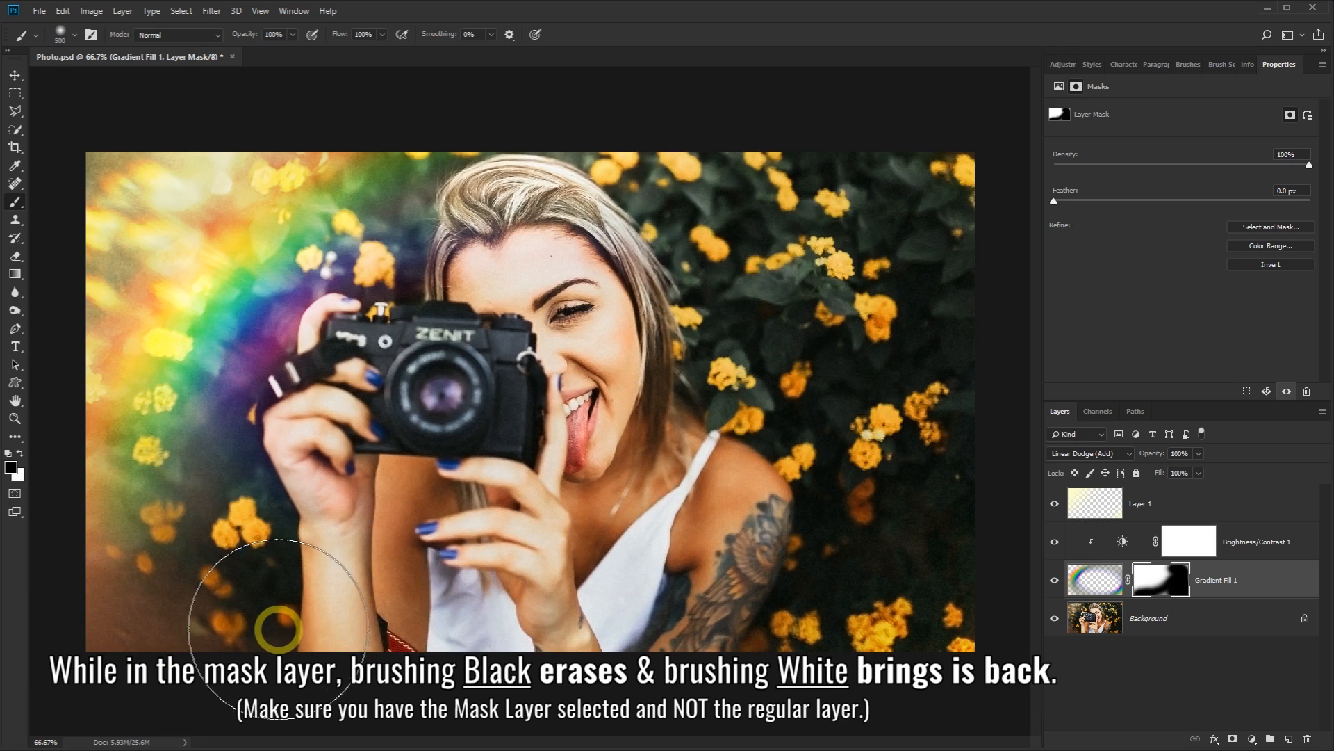
left_click(20, 454)
mouse_move(98, 586)
left_mouse_down()
mouse_move(919, 598)
mouse_move(932, 444)
mouse_move(920, 215)
mouse_move(551, 146)
mouse_move(887, 525)
mouse_move(640, 596)
mouse_move(442, 569)
mouse_move(480, 560)
mouse_move(696, 411)
mouse_move(556, 449)
left_mouse_up()
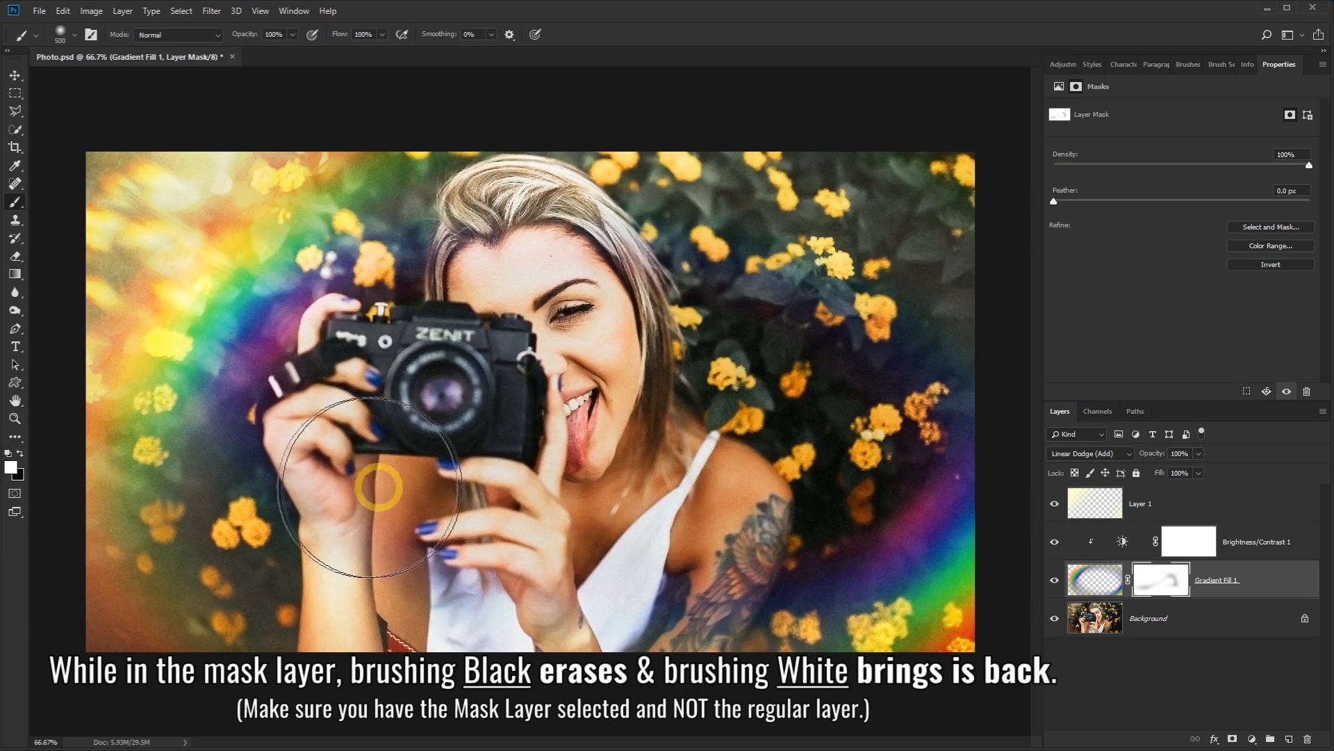
Brush black on the mask to hide the rainbow's inner area around the woman's tattooed shoulder, and set the brush opacity to 20%
left_click(19, 454)
mouse_move(688, 424)
left_mouse_down()
mouse_move(727, 417)
mouse_move(656, 581)
mouse_move(808, 434)
mouse_move(877, 319)
mouse_move(737, 500)
mouse_move(727, 482)
left_mouse_up()
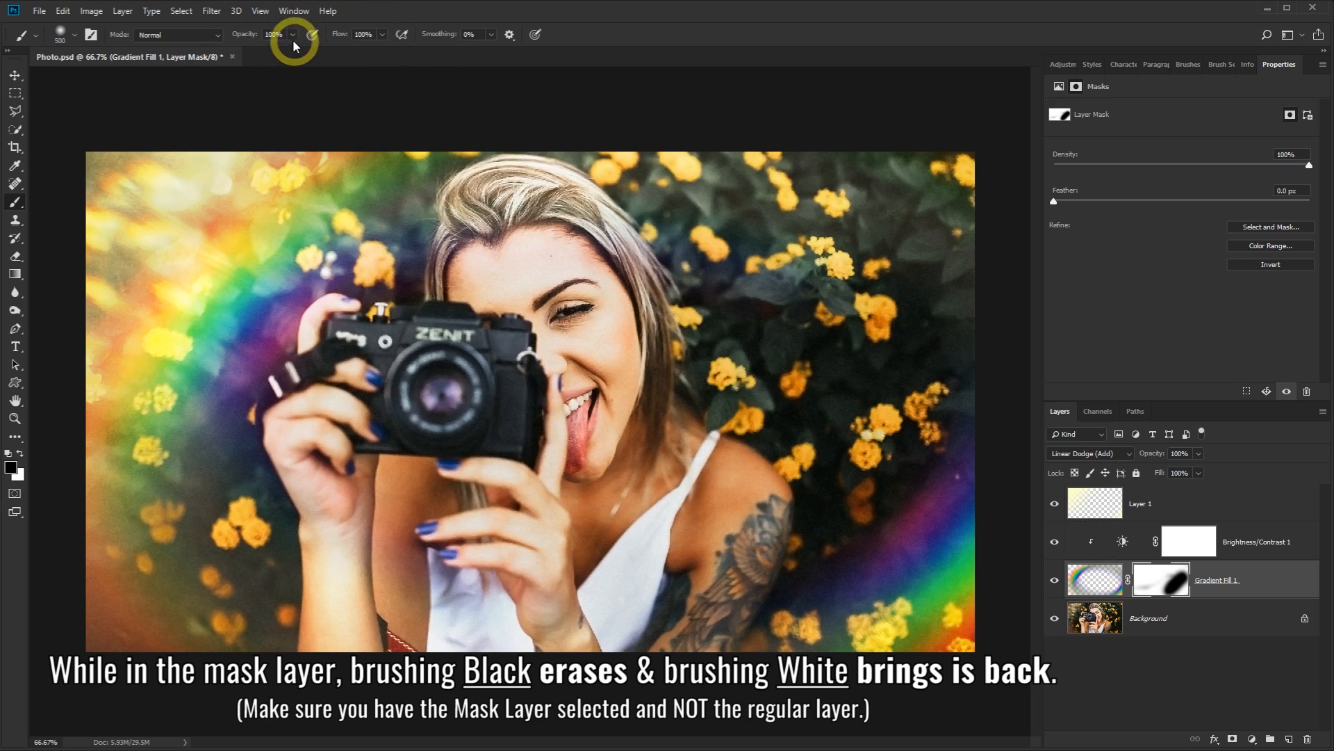
left_click_drag(284, 33, 268, 33)
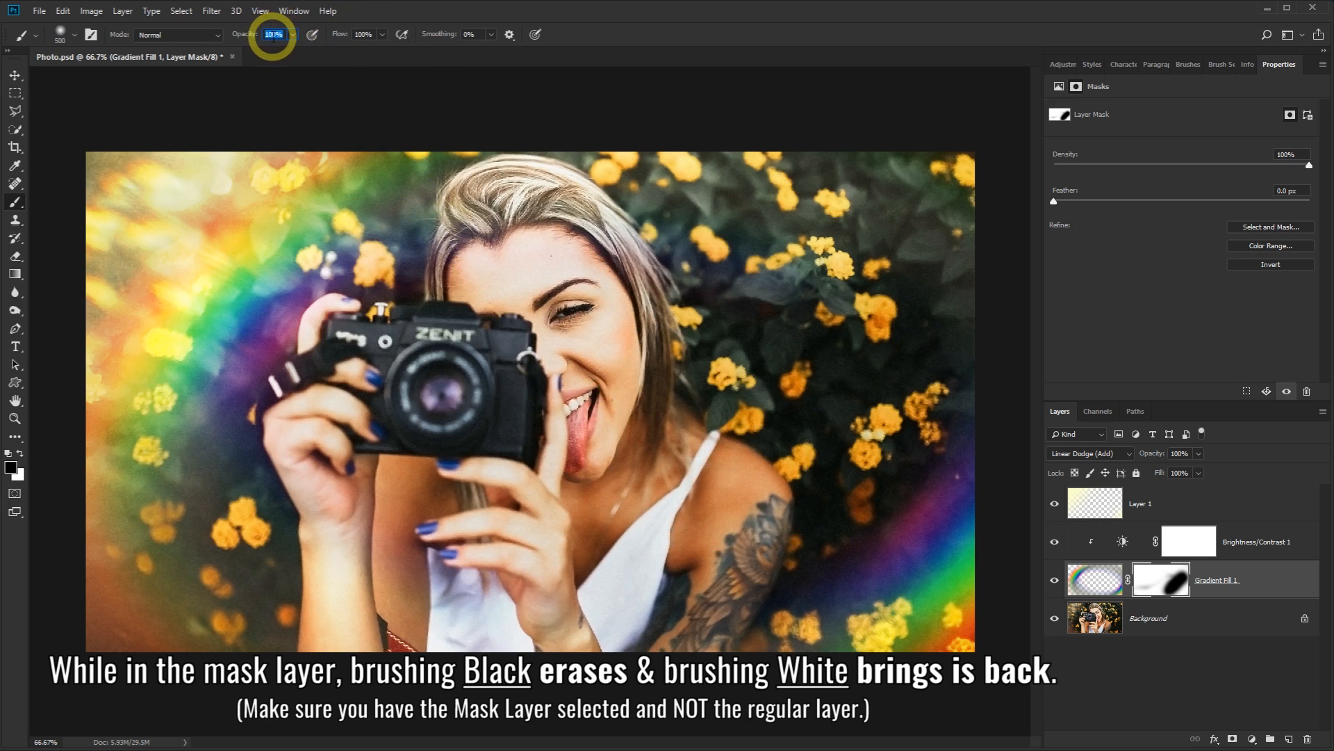
type("2")
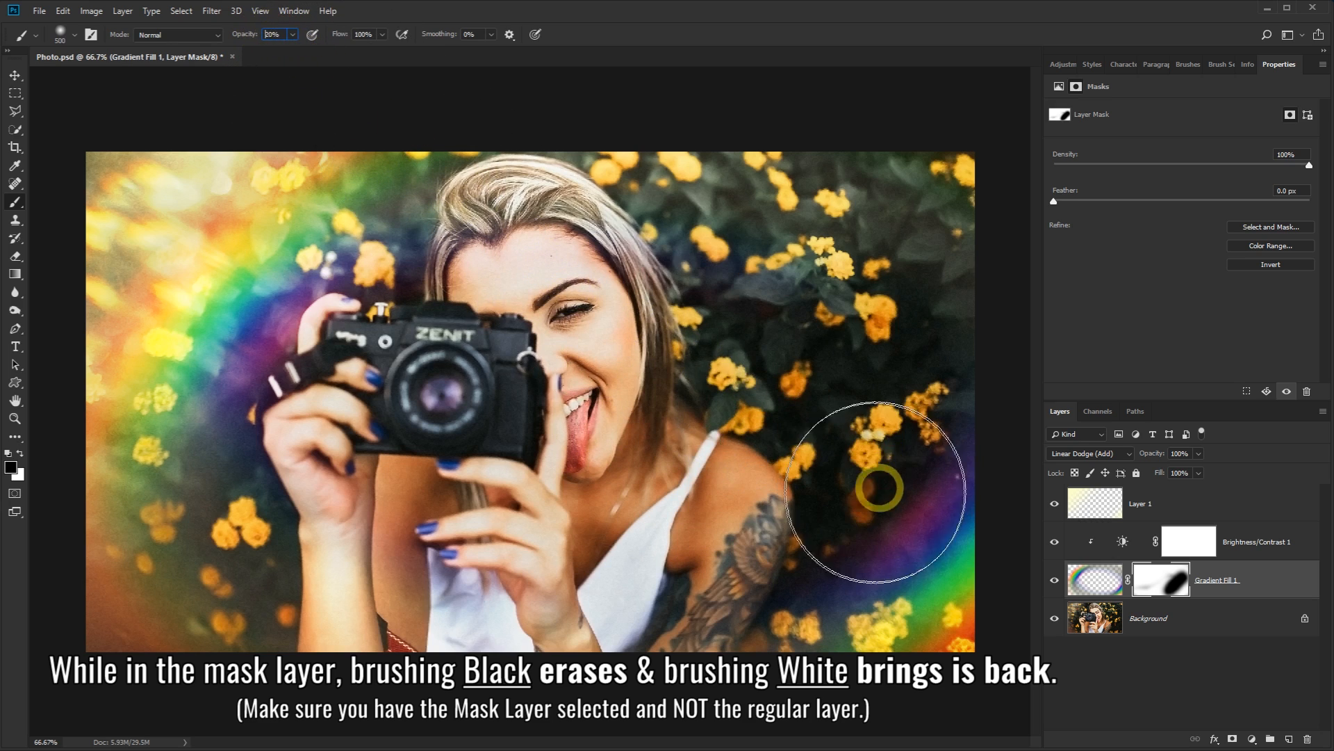
Brush black at 20% opacity on the mask around the woman's tattooed shoulder, and set the rainbow layer's opacity to 90%
mouse_move(878, 487)
left_mouse_down()
mouse_move(778, 573)
mouse_move(886, 487)
mouse_move(842, 590)
mouse_move(900, 587)
mouse_move(900, 564)
mouse_move(809, 616)
mouse_move(700, 595)
left_mouse_up()
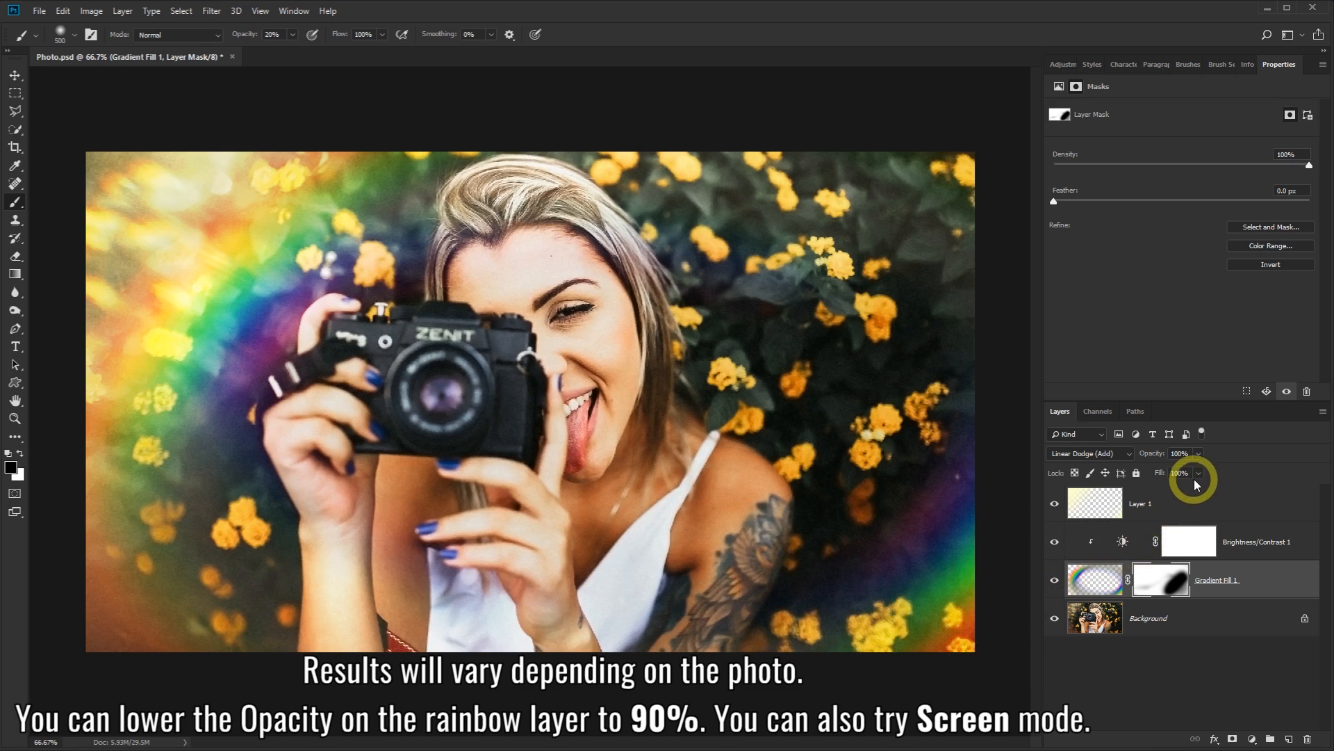
left_click(1177, 454)
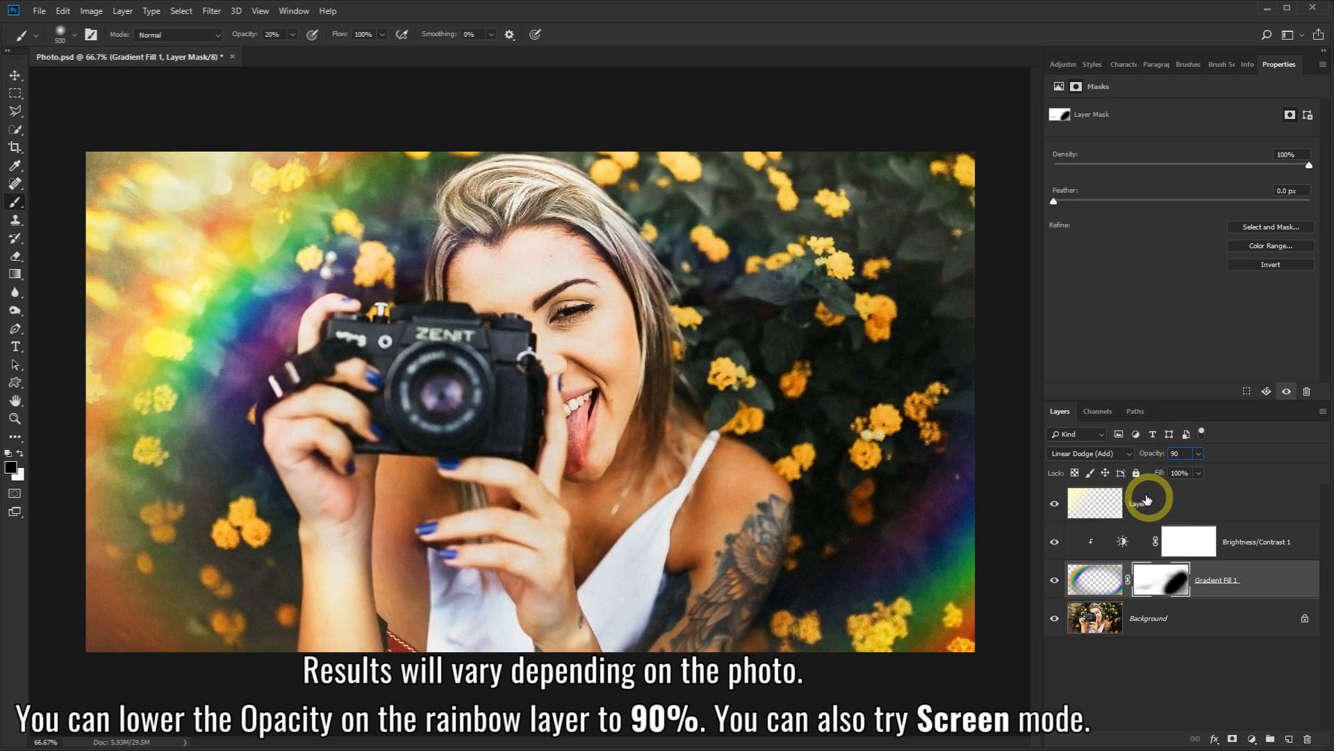
Try the Screen blending mode on the rainbow layer, and return it to Linear Dodge (Add) with its mask selected
left_click(1128, 453)
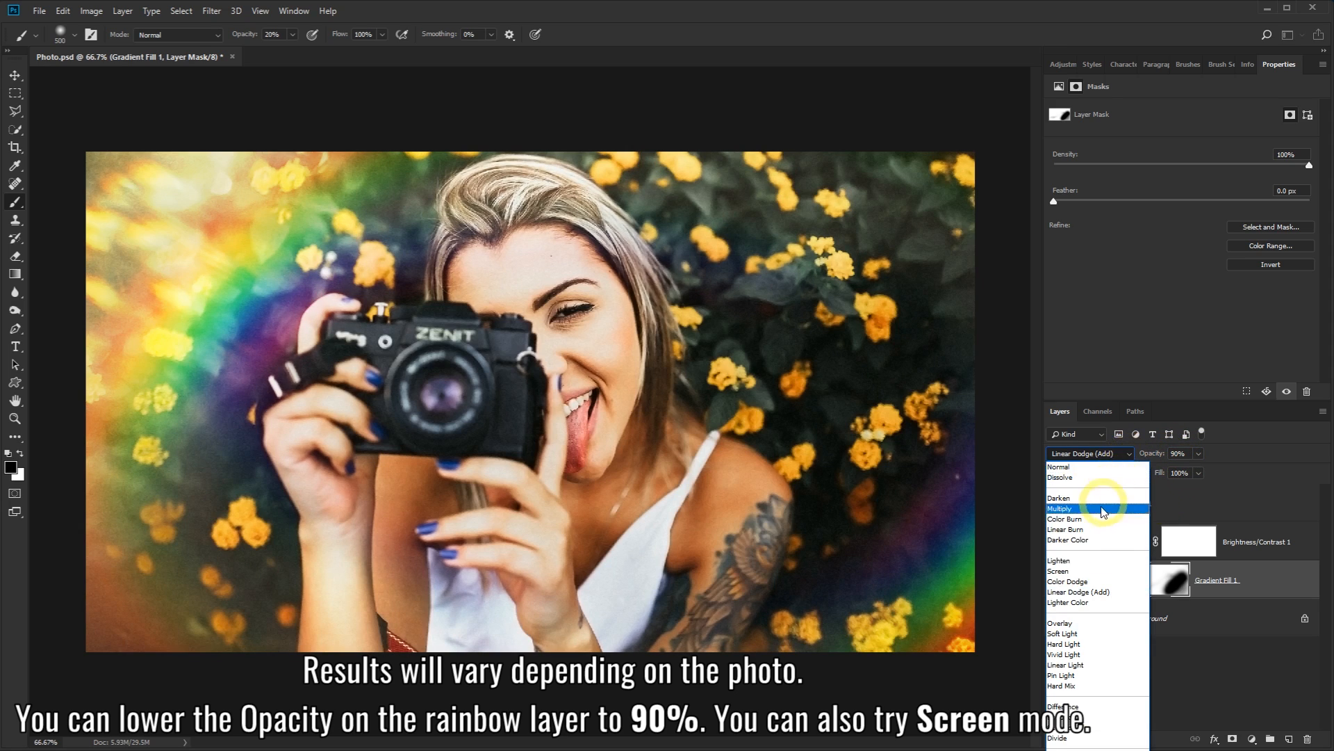
left_click(1070, 571)
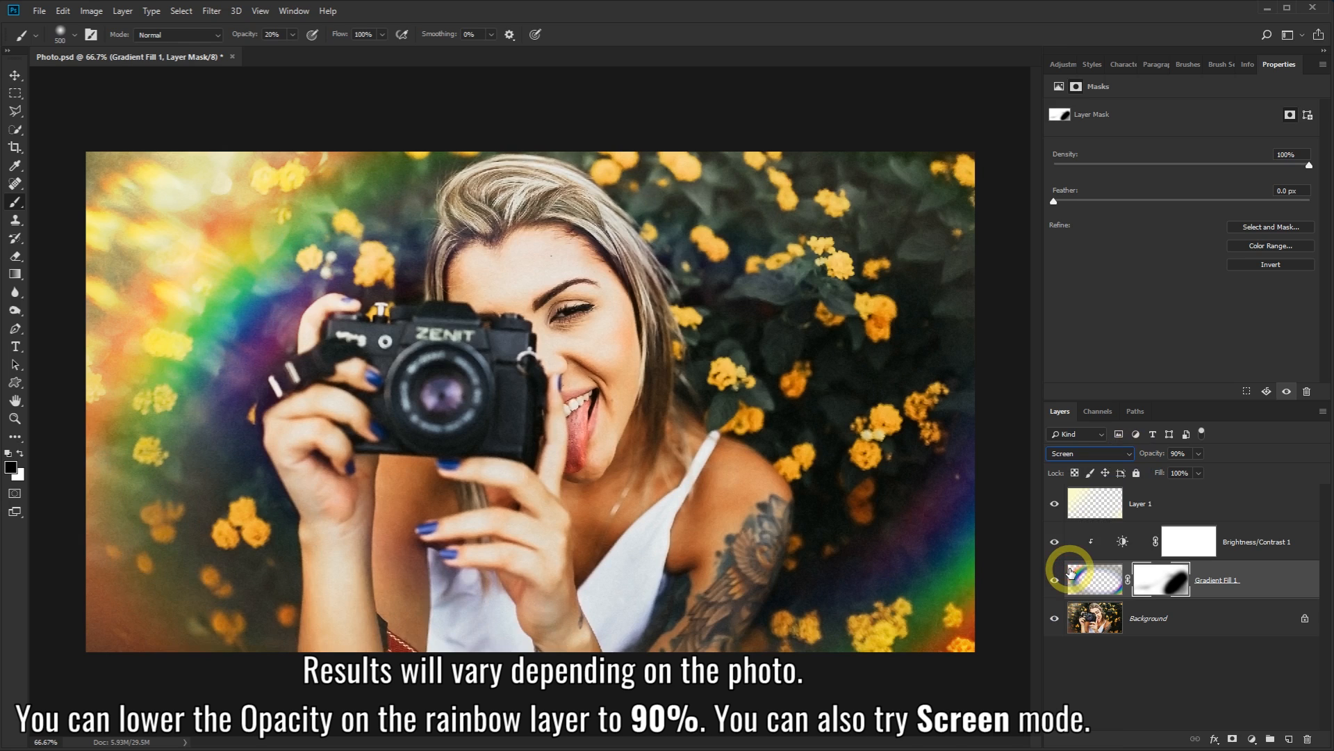
left_click(1128, 453)
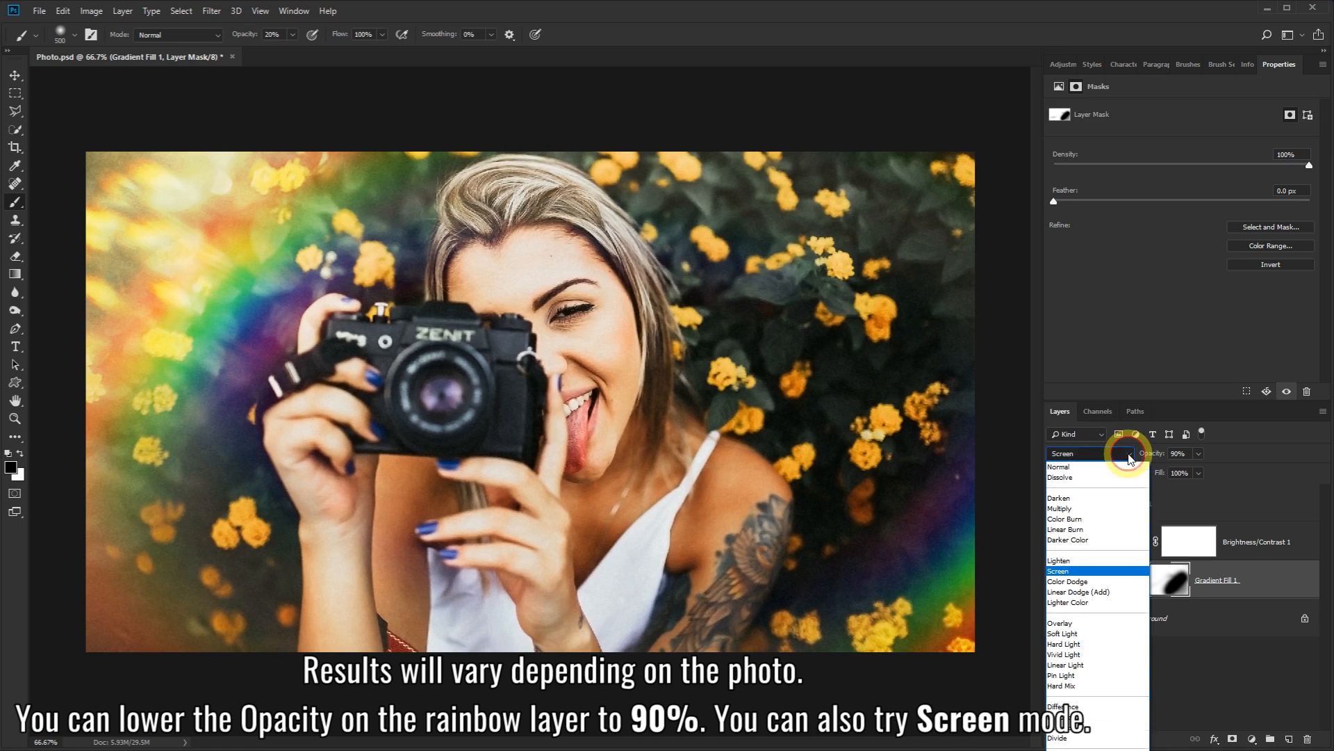
left_click(1090, 592)
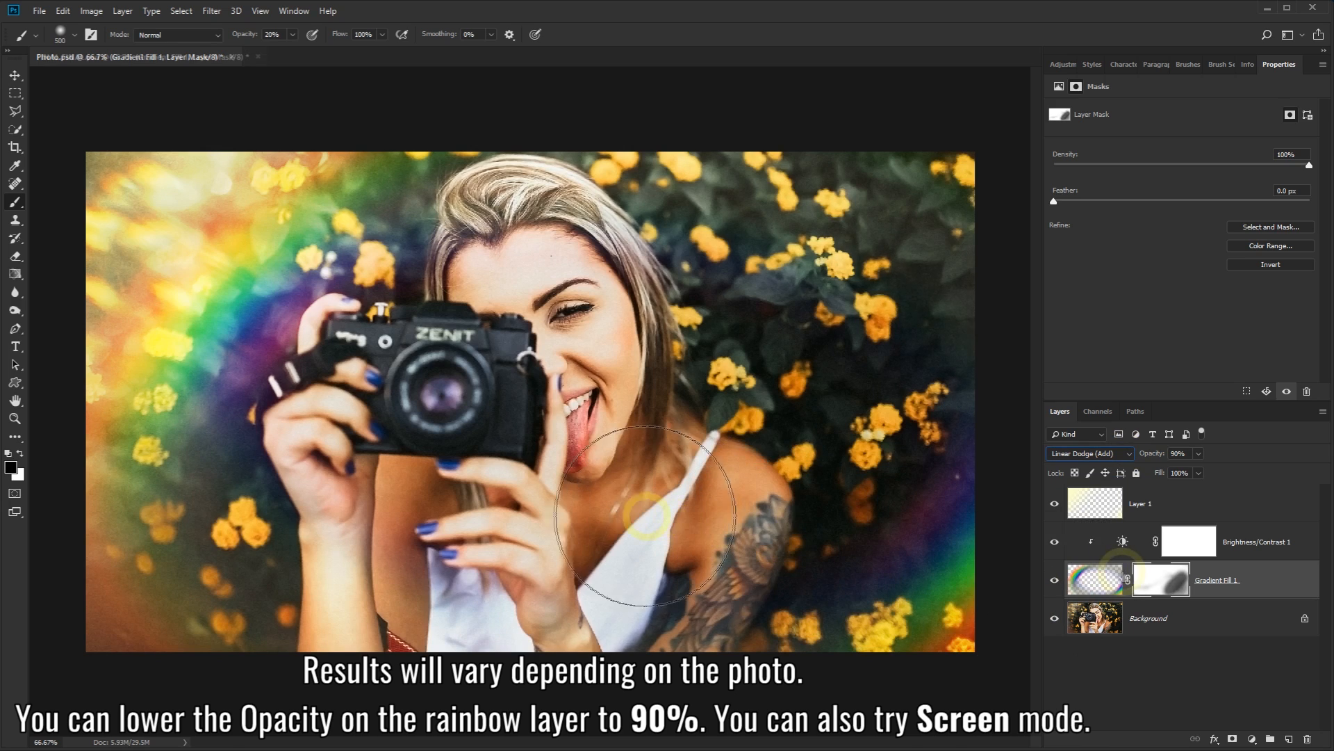
left_click(1171, 586)
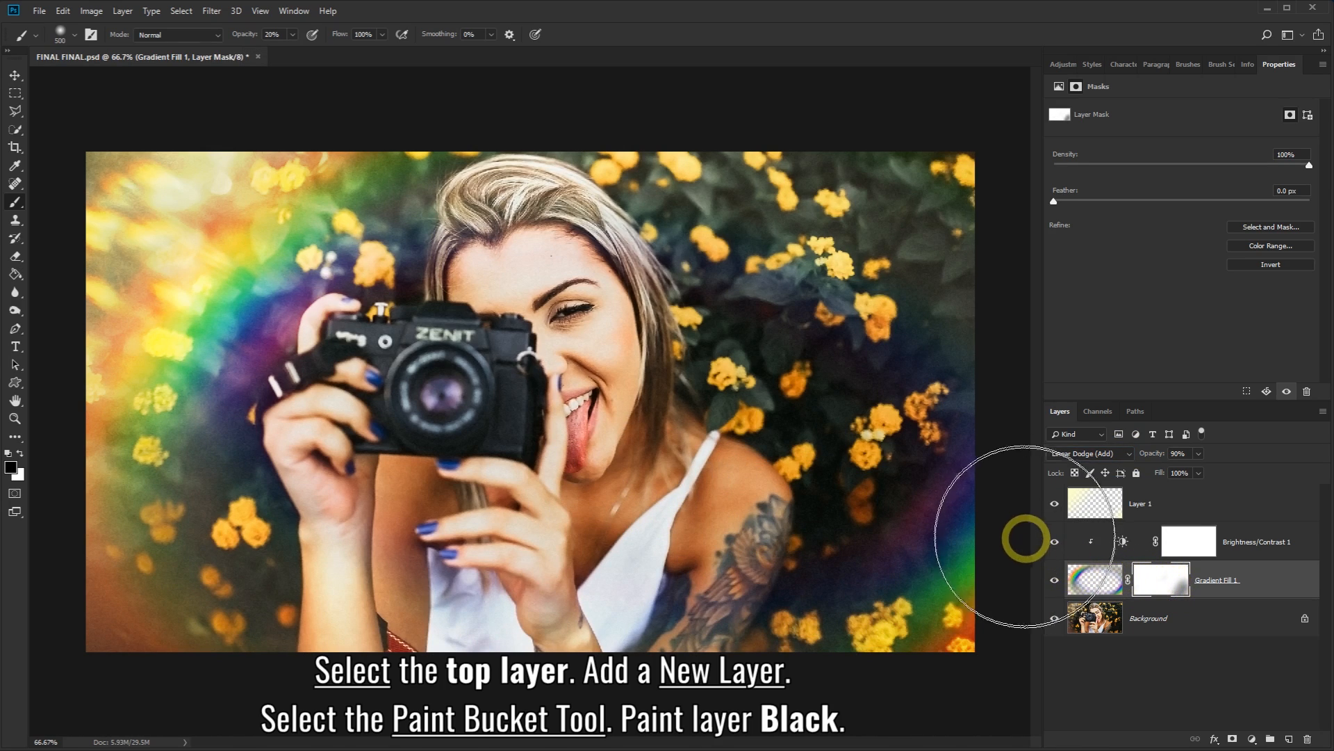
Add a new layer above Layer 1 and fill it with black (000000) using the Paint Bucket tool
left_click(1197, 505)
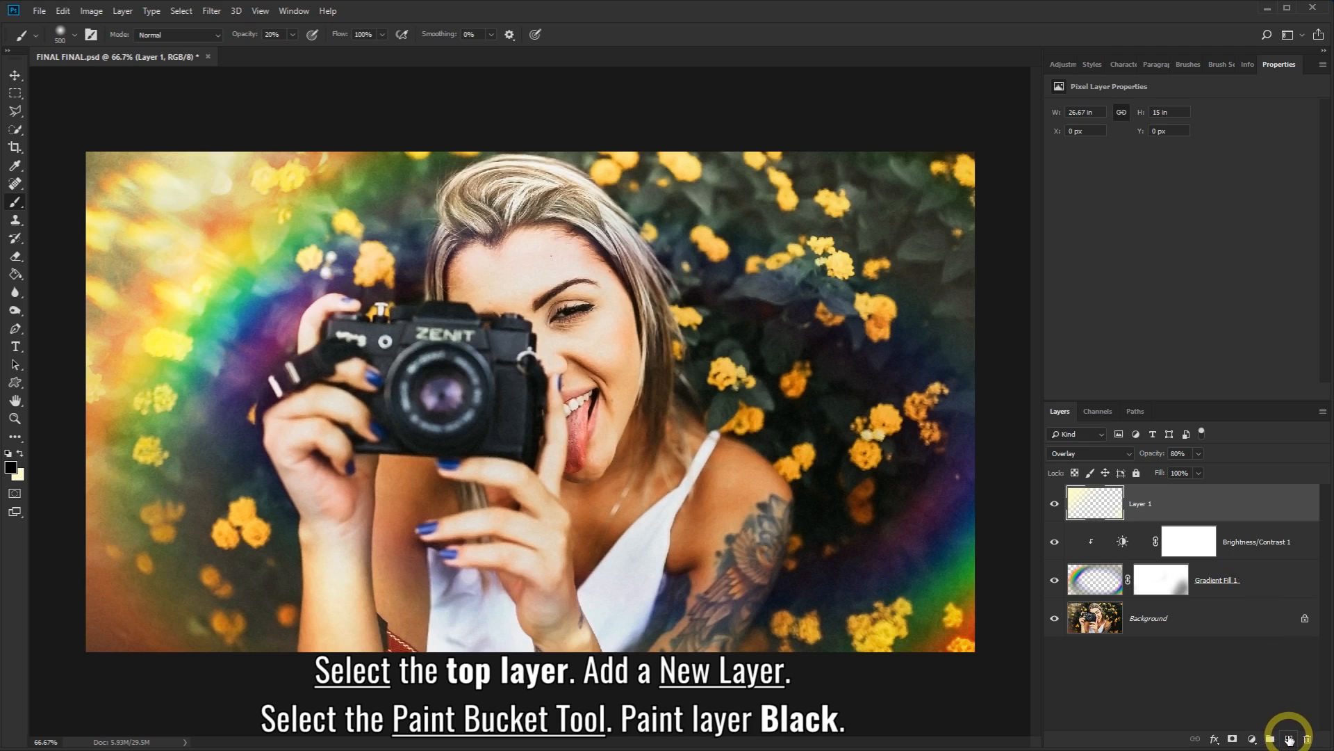
left_click(1289, 739)
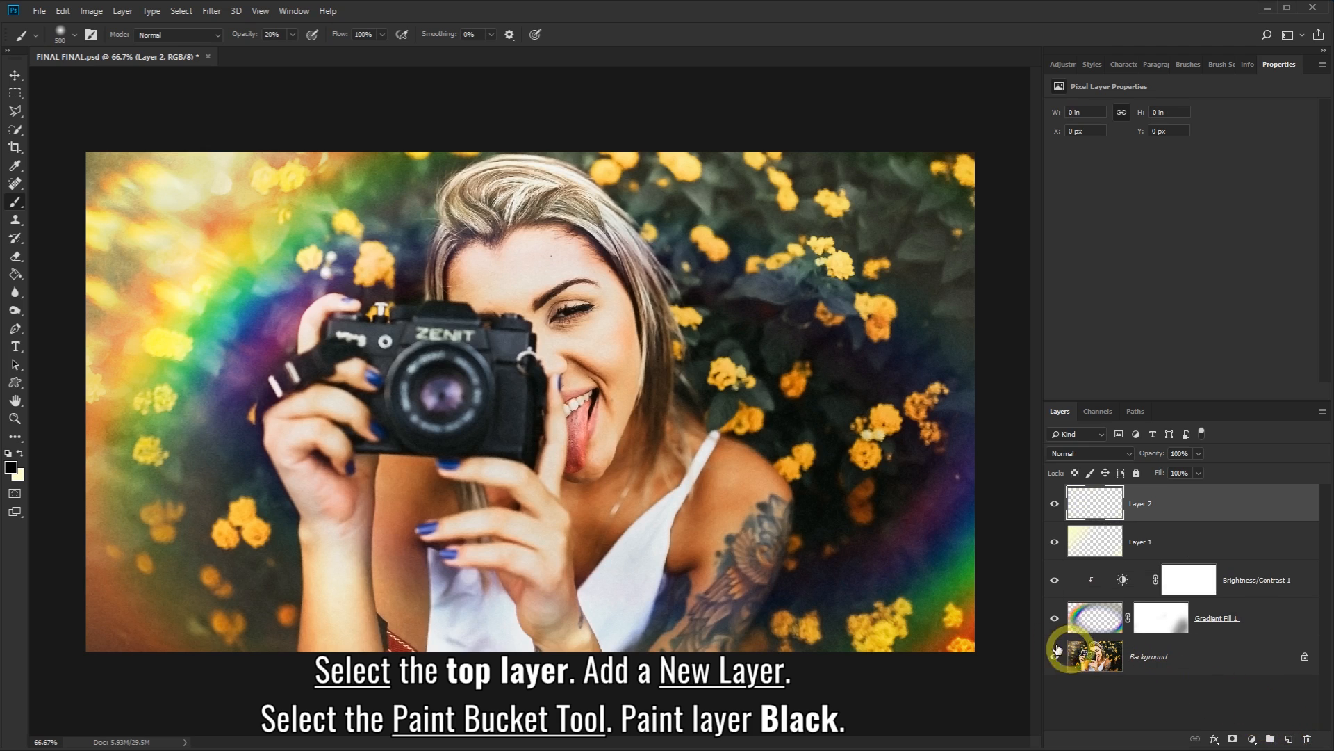
left_click(12, 275)
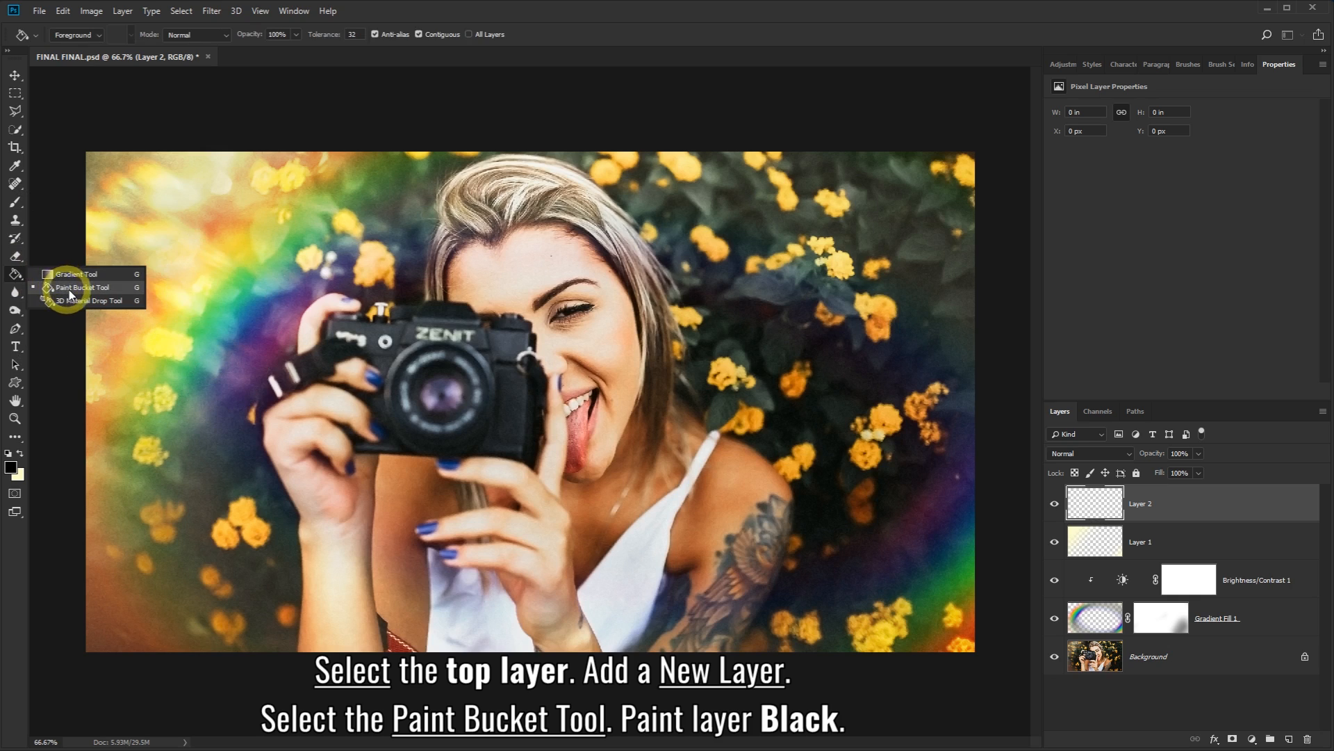
left_click(86, 290)
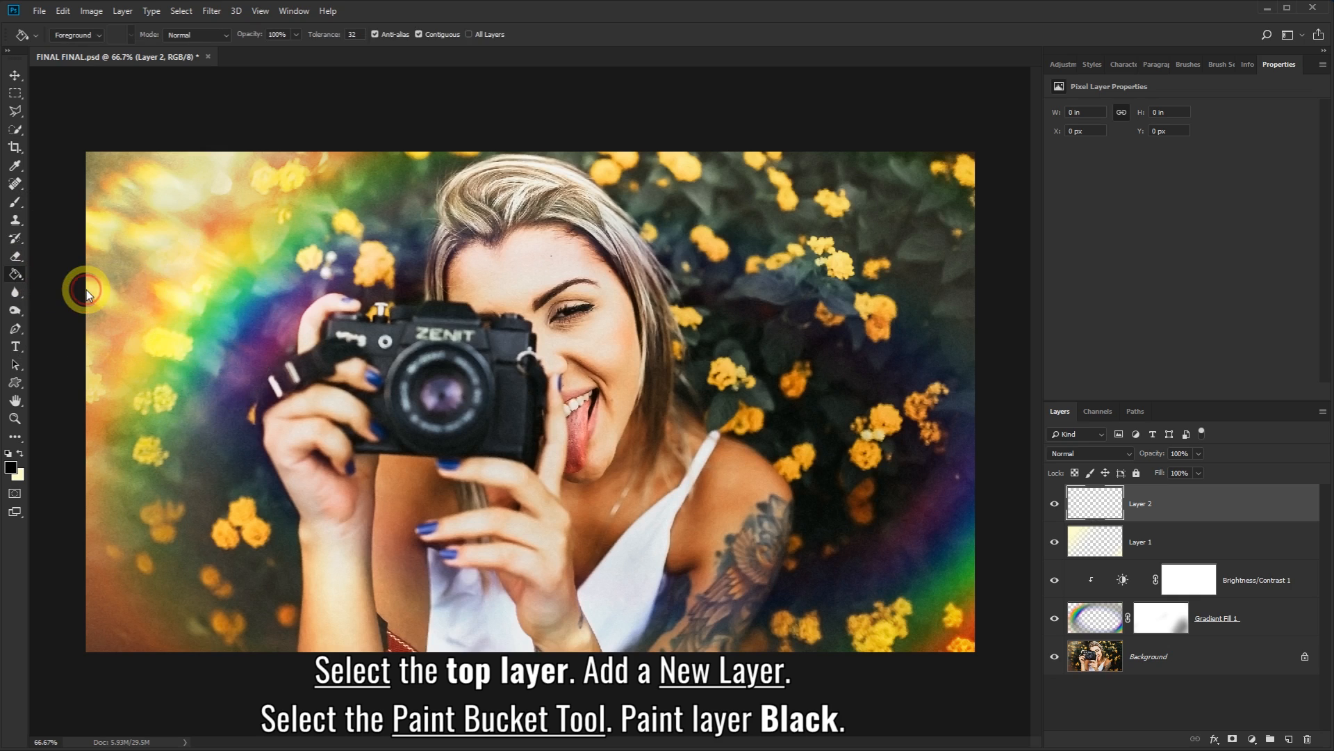
left_click(12, 470)
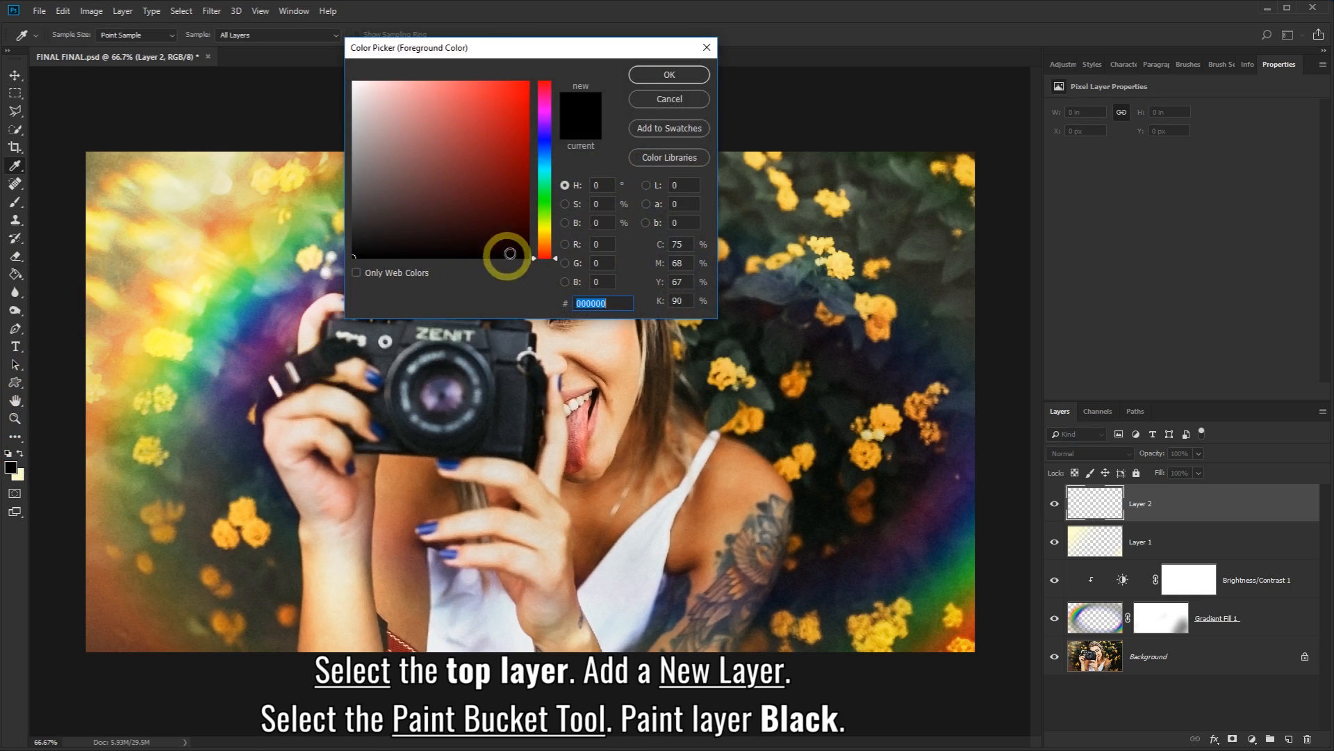
left_click(666, 75)
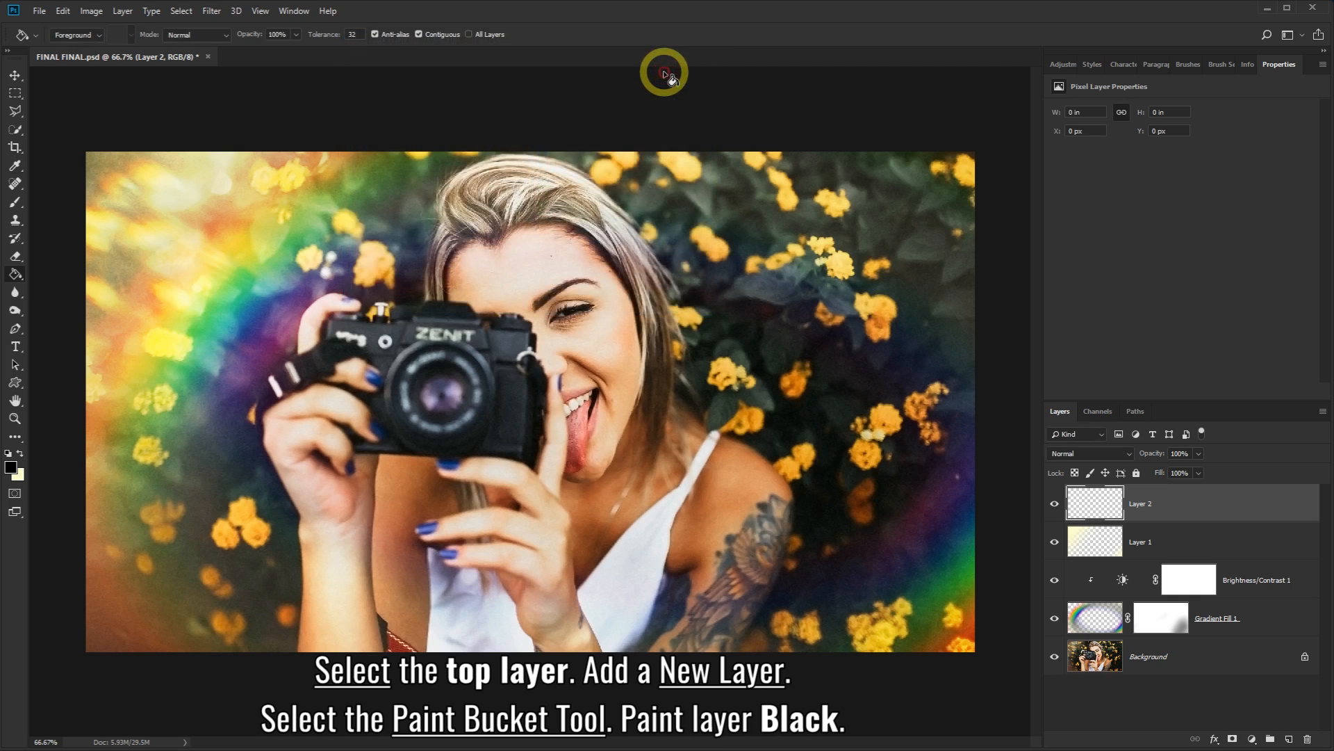
left_click(550, 421)
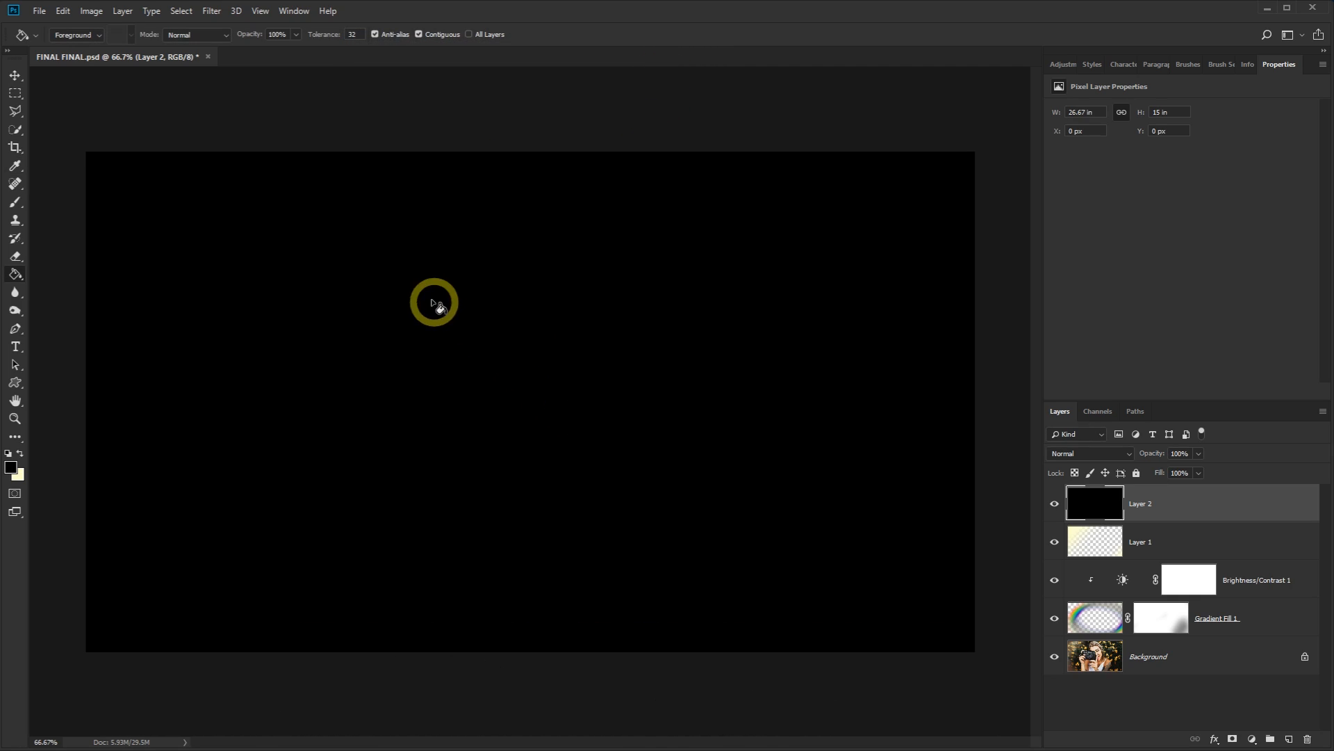
Render a 105mm Prime Lens Flare at 100% brightness on the black layer, centred over the rainbow's upper-left part
left_click(212, 11)
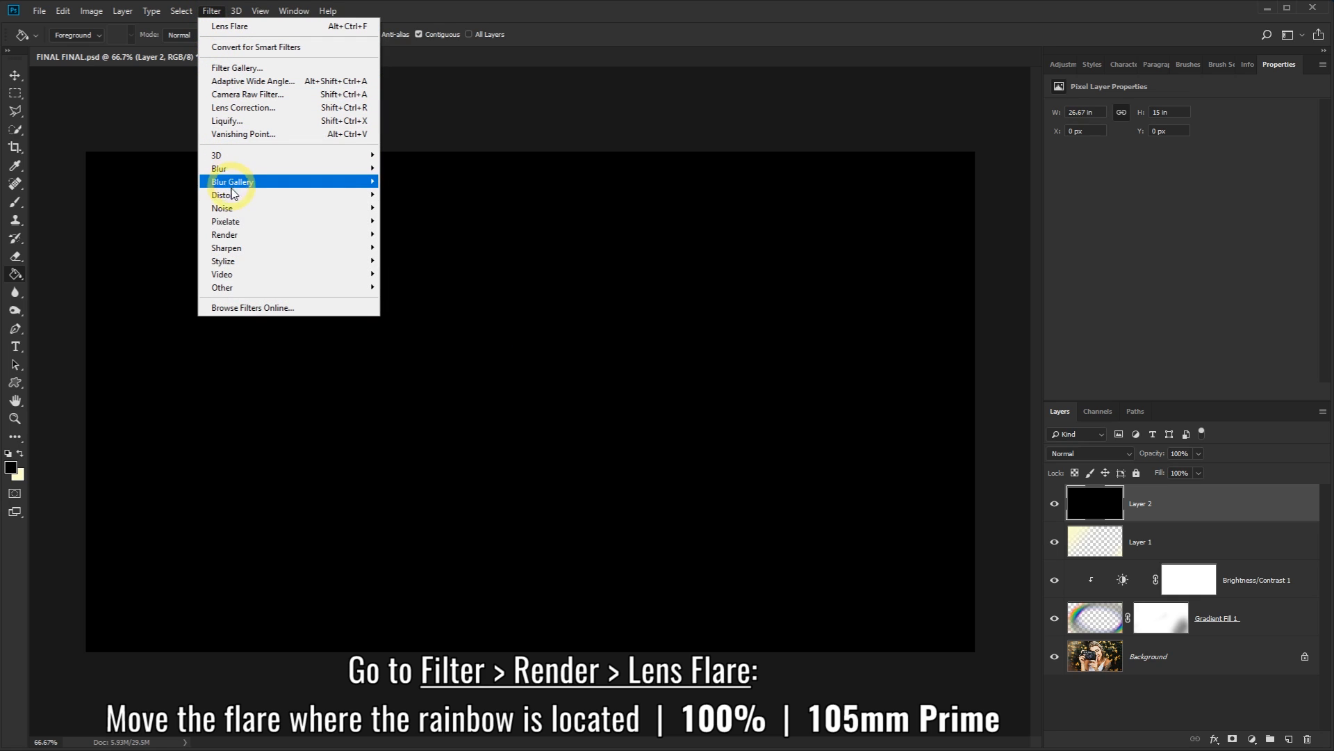
mouse_move(240, 238)
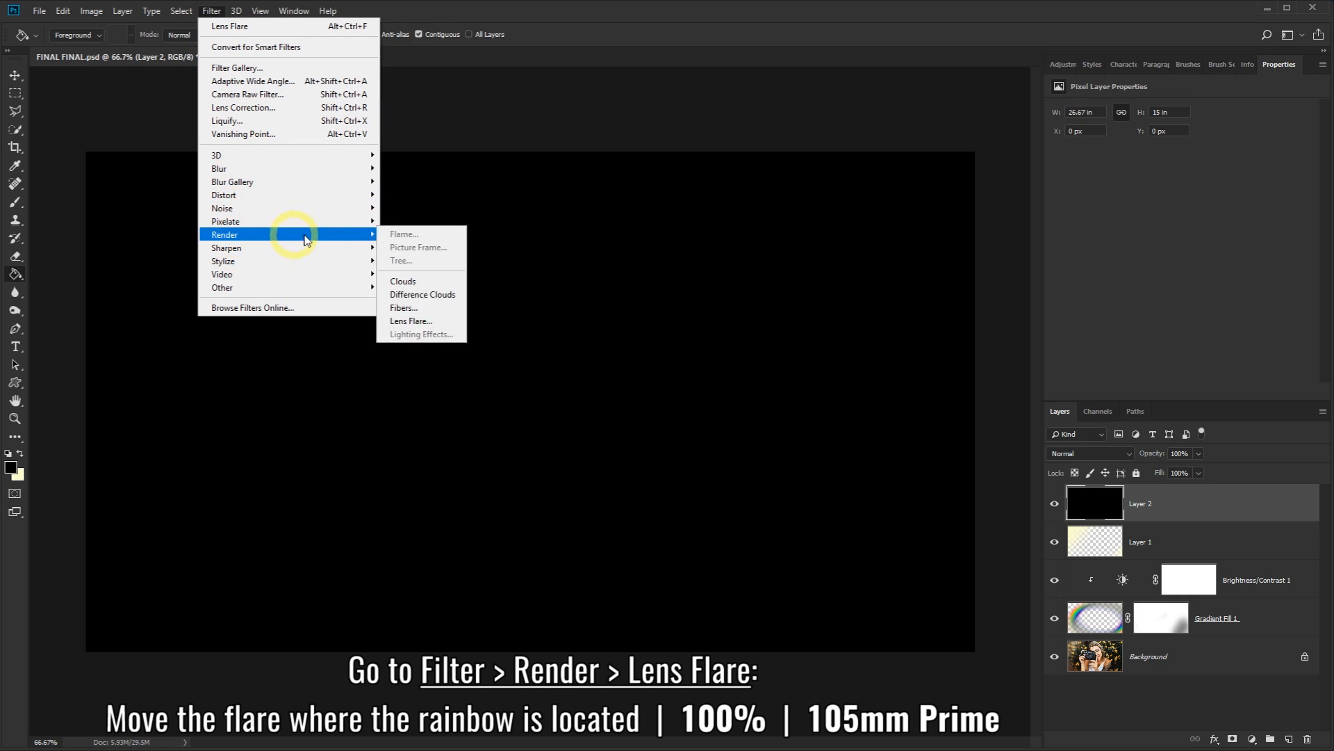
left_click(436, 323)
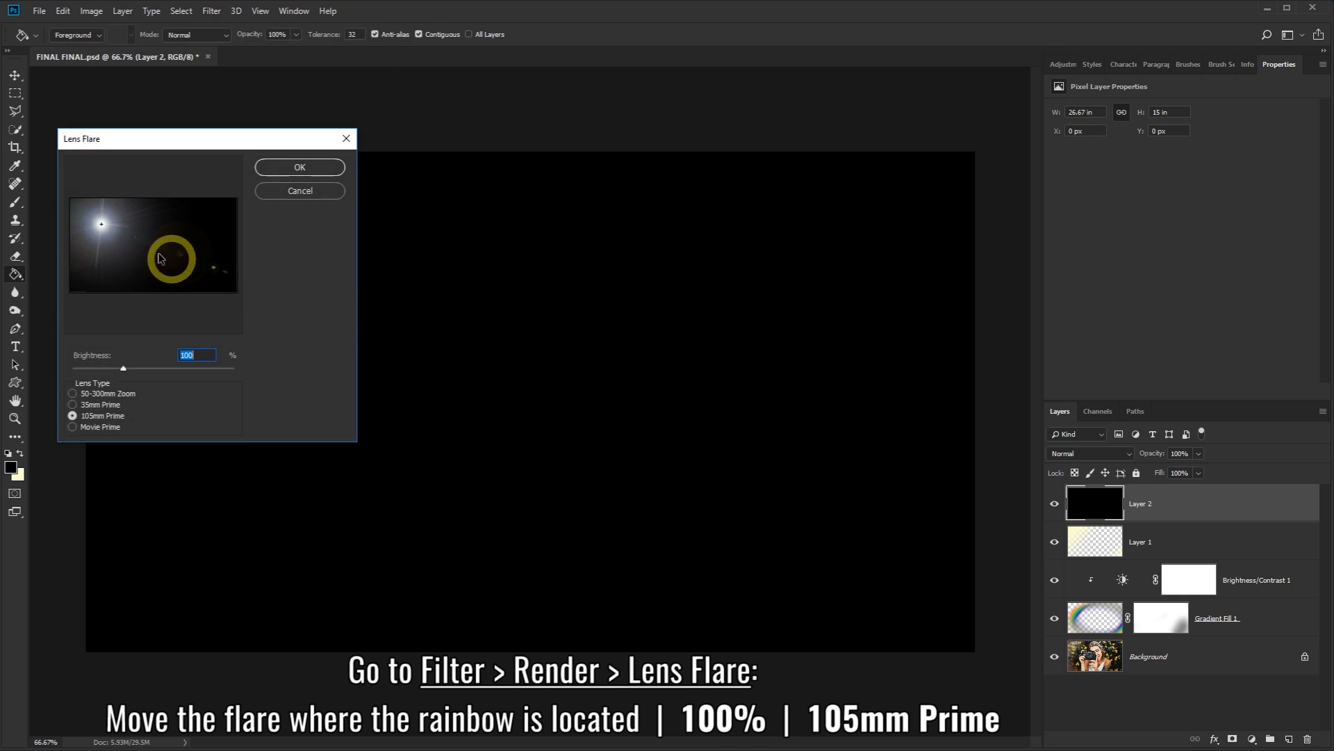
mouse_move(114, 232)
left_mouse_down()
mouse_move(178, 238)
mouse_move(128, 212)
mouse_move(101, 226)
left_mouse_up()
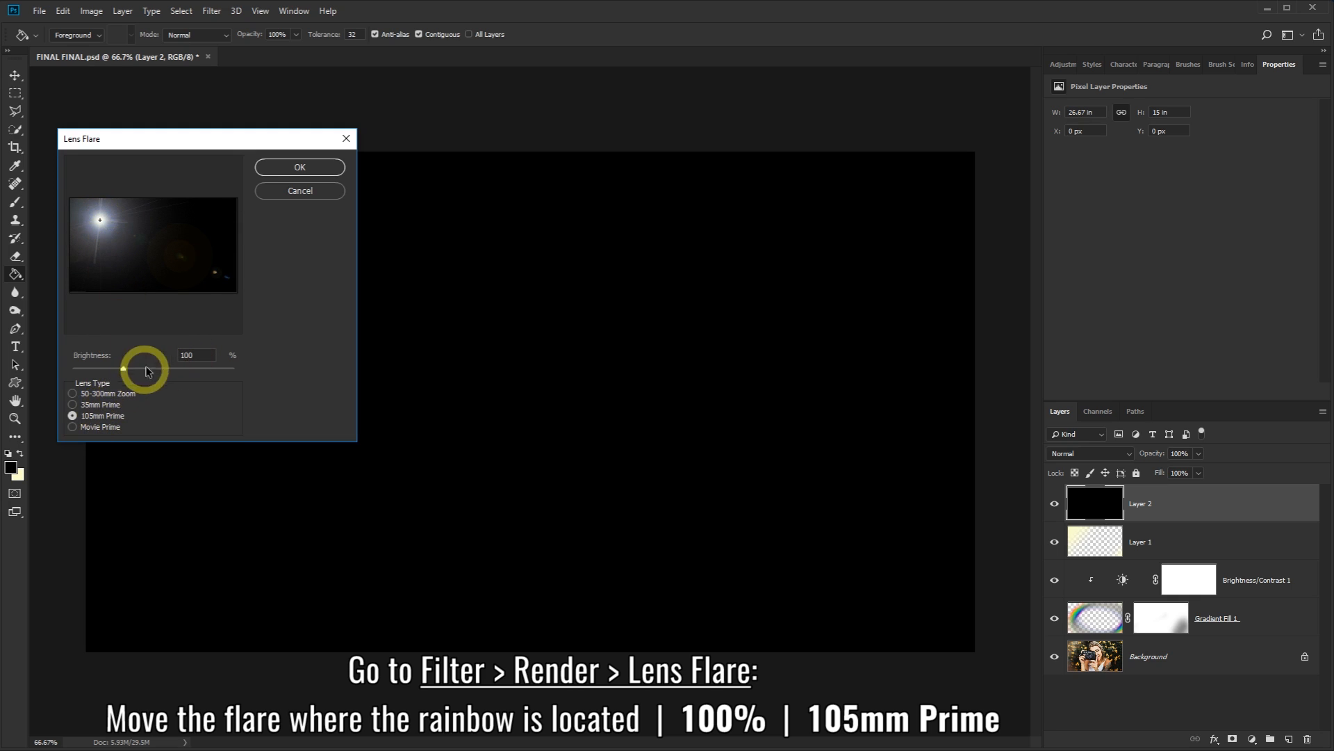
left_click(286, 174)
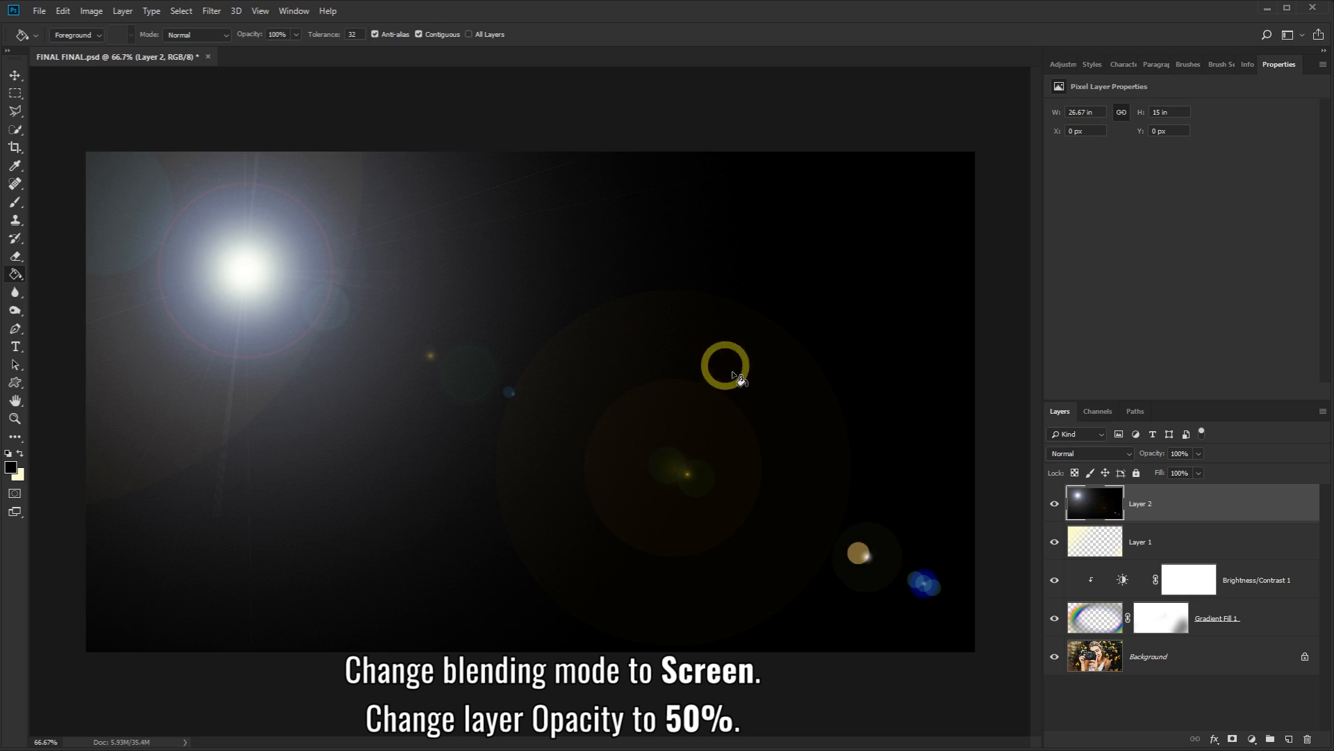
Set the lens flare layer's blending mode to Screen and lower its opacity
left_click(1126, 453)
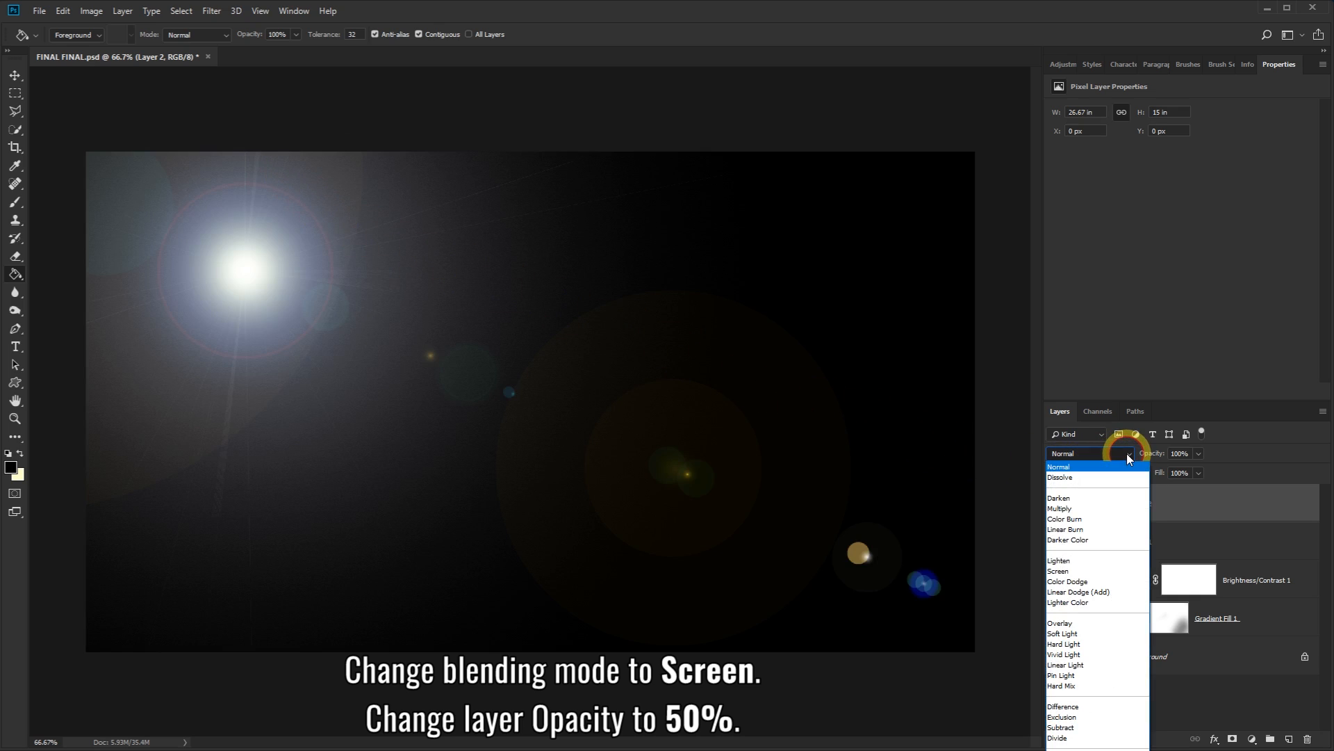
left_click(1077, 572)
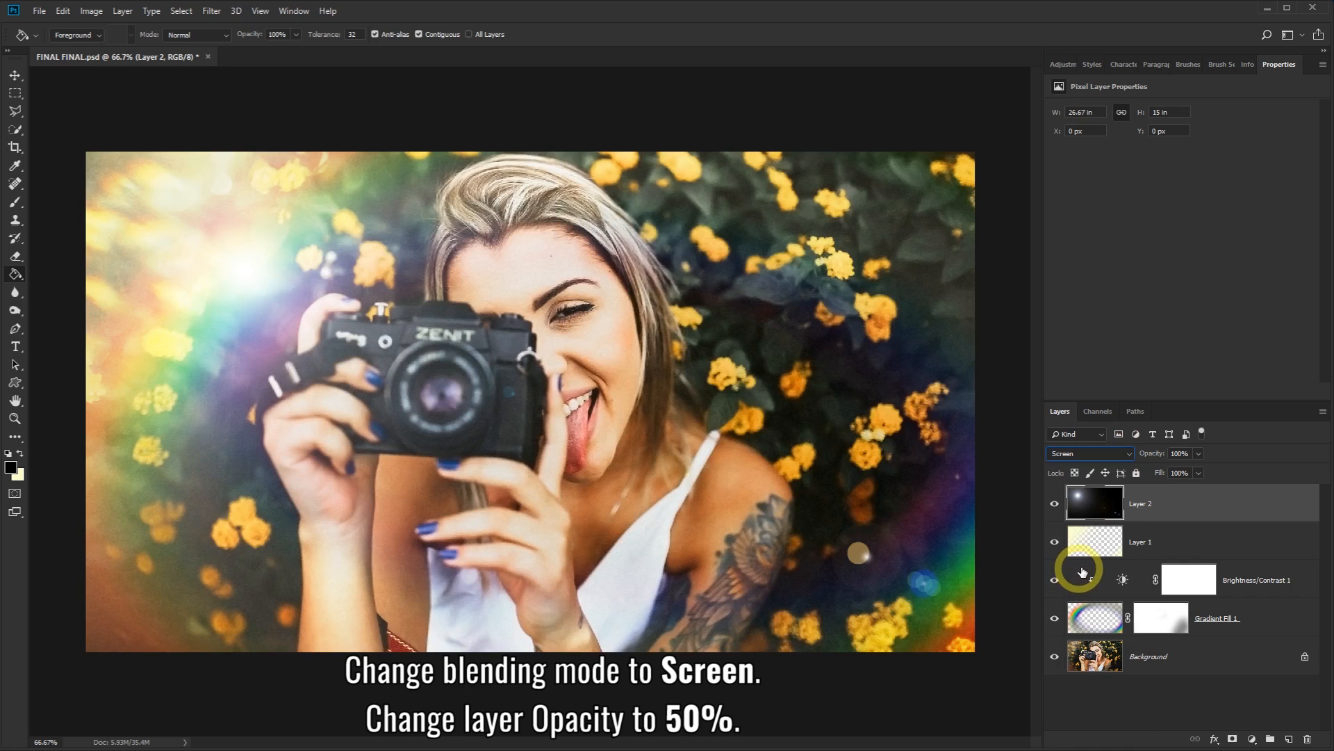
left_click(1198, 453)
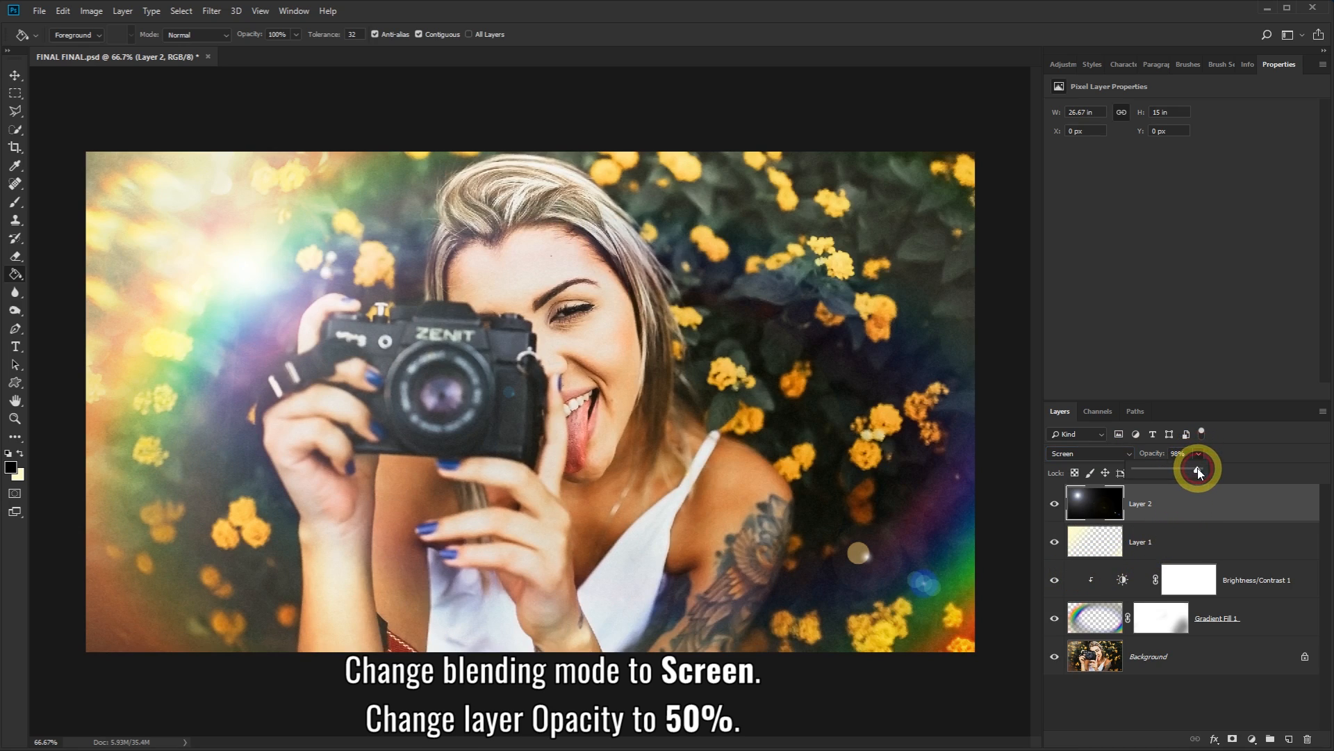